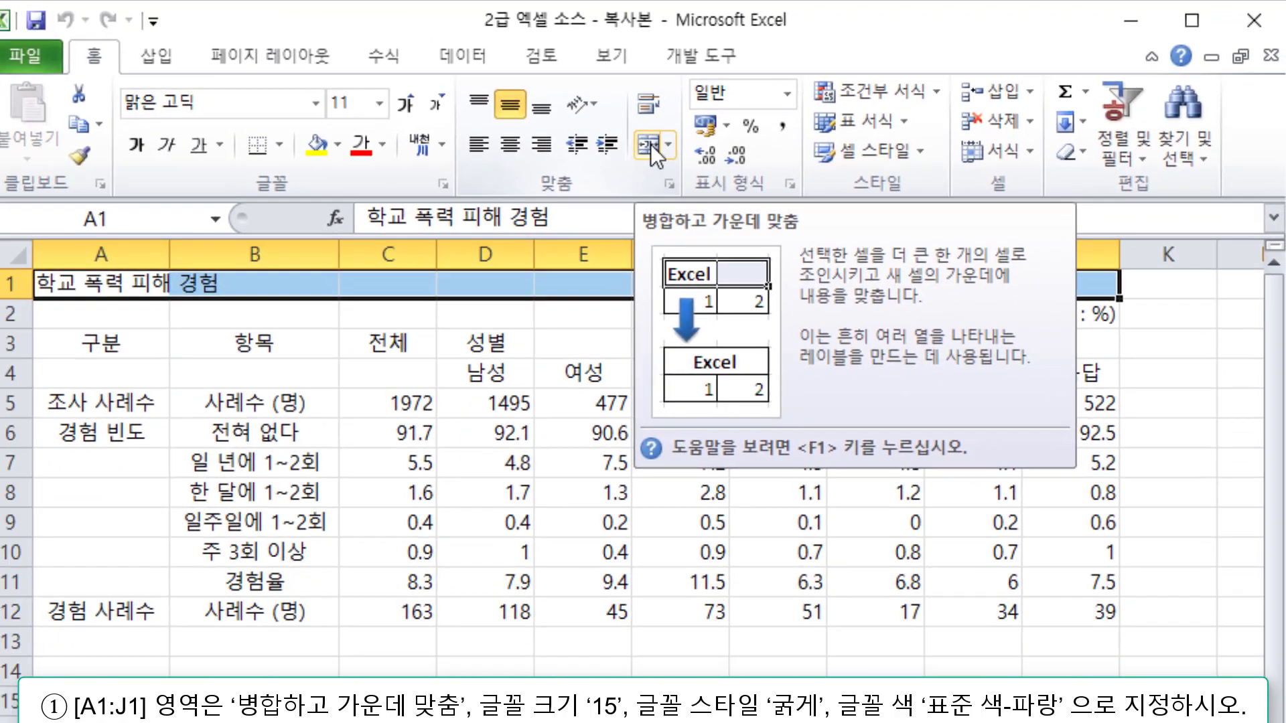
# Merge and center the title across A1:J1 and set its font size to 15
pyautogui.click(476, 190)
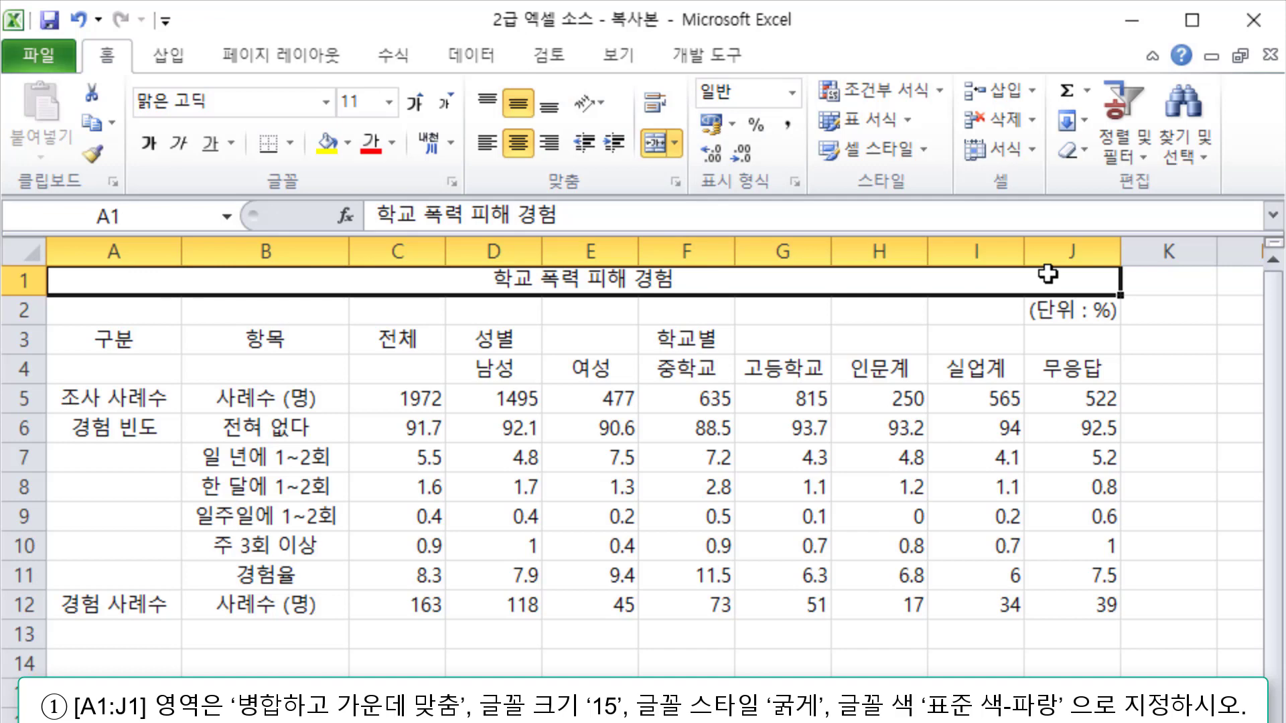
pyautogui.click(392, 107)
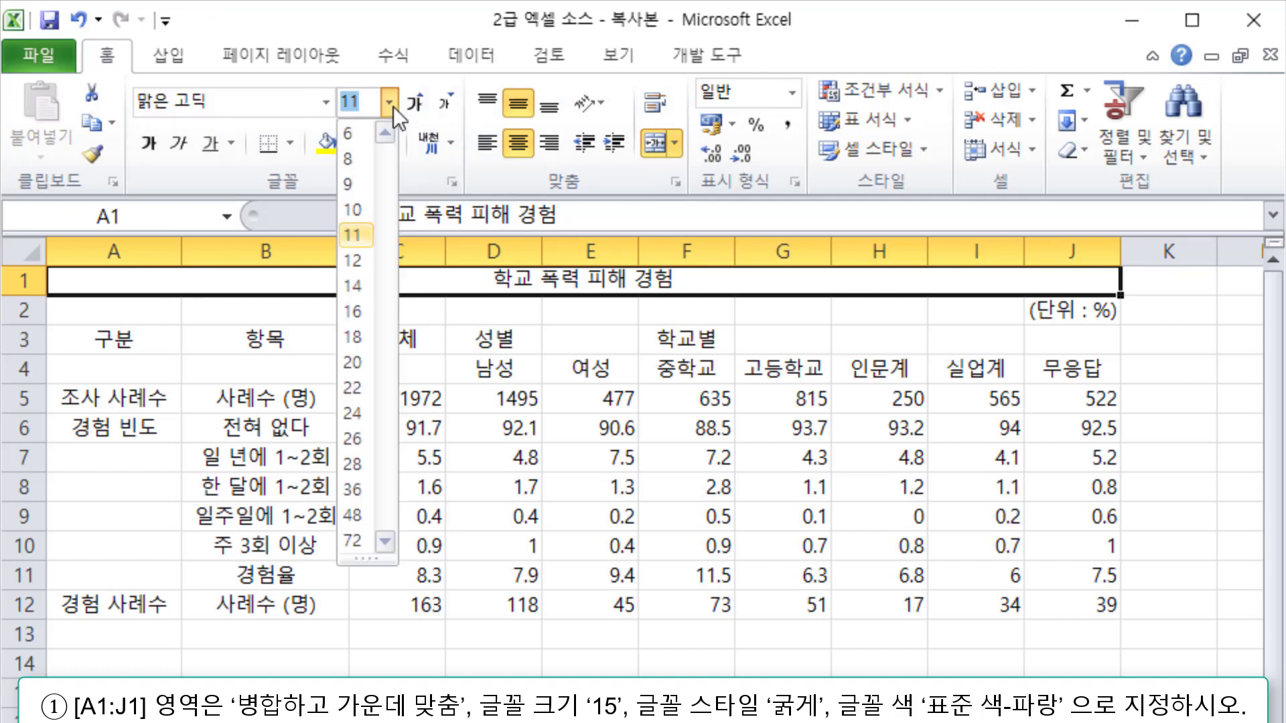
pyautogui.click(360, 103)
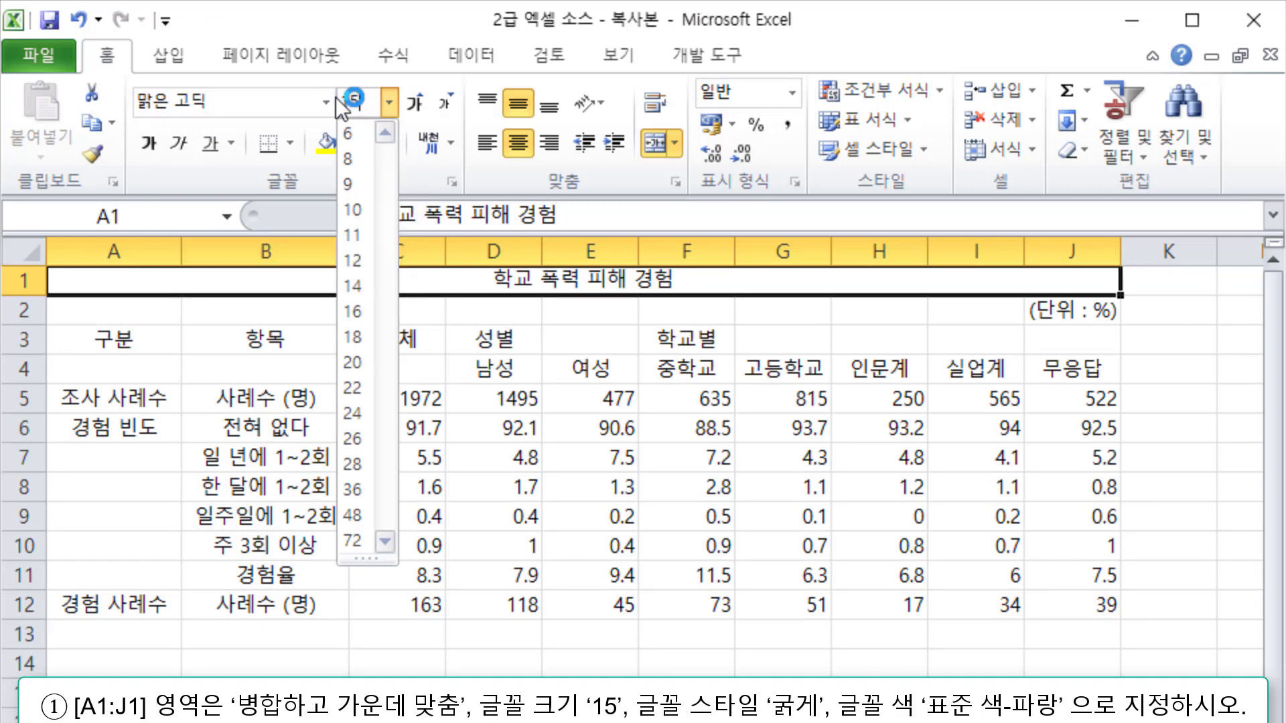
pyautogui.write('15')
pyautogui.press('Return')
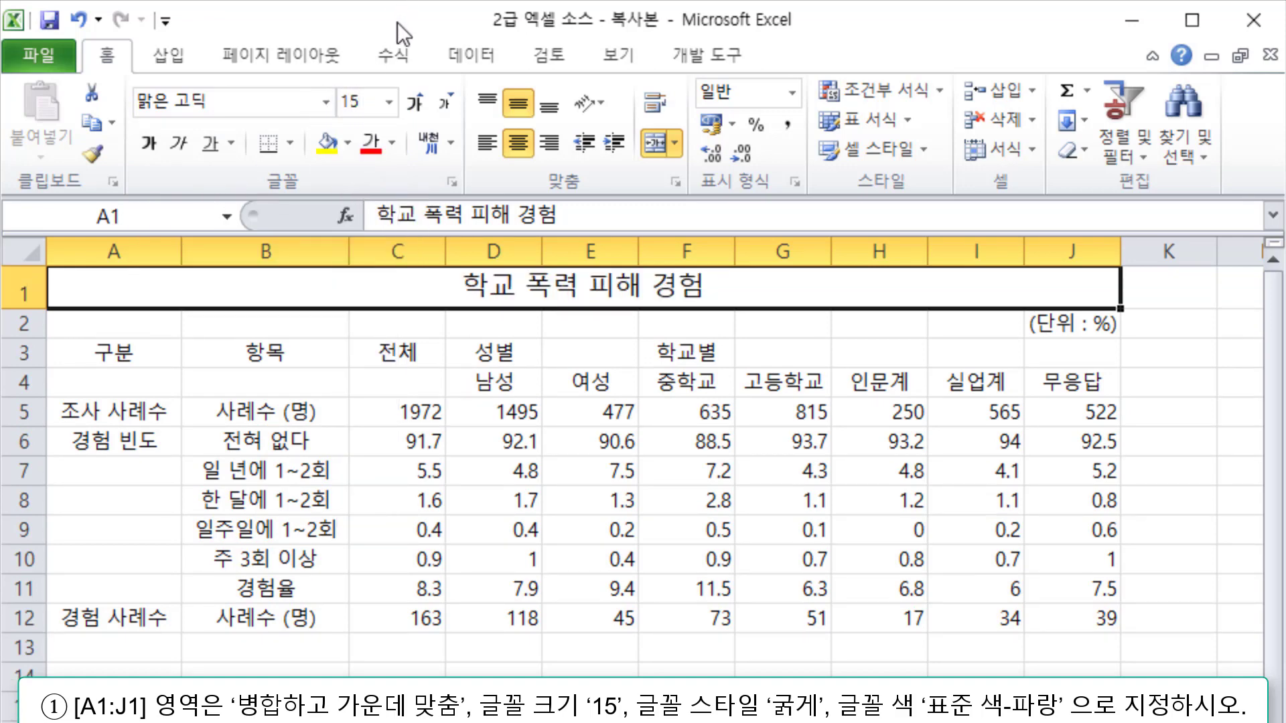
# Make the title in A1:J1 bold and set its font color to the standard blue
pyautogui.click(152, 151)
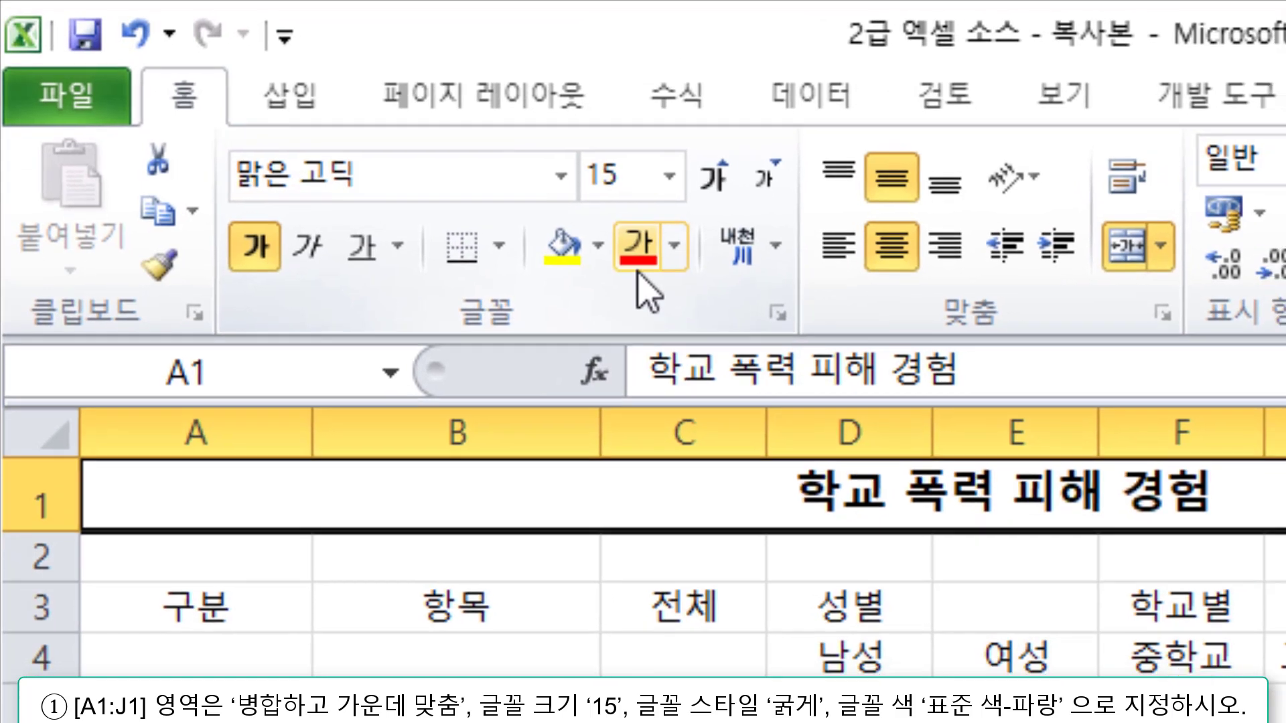
pyautogui.click(675, 245)
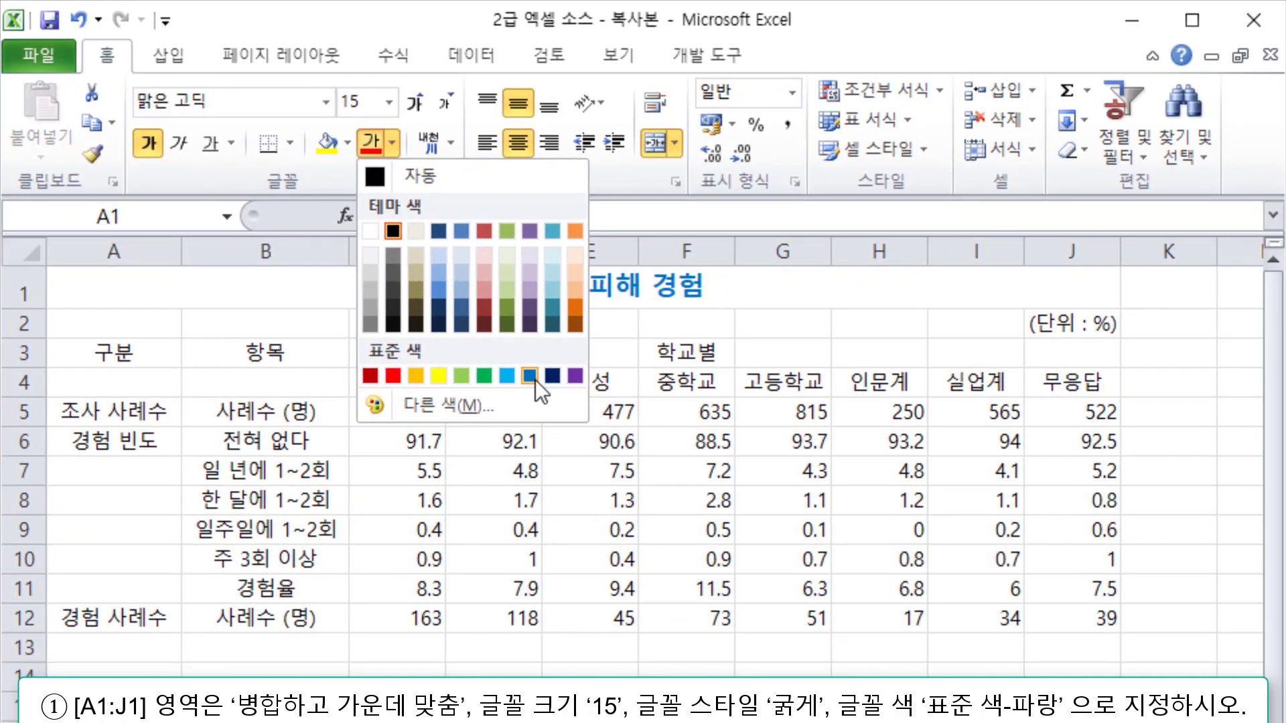
pyautogui.click(624, 443)
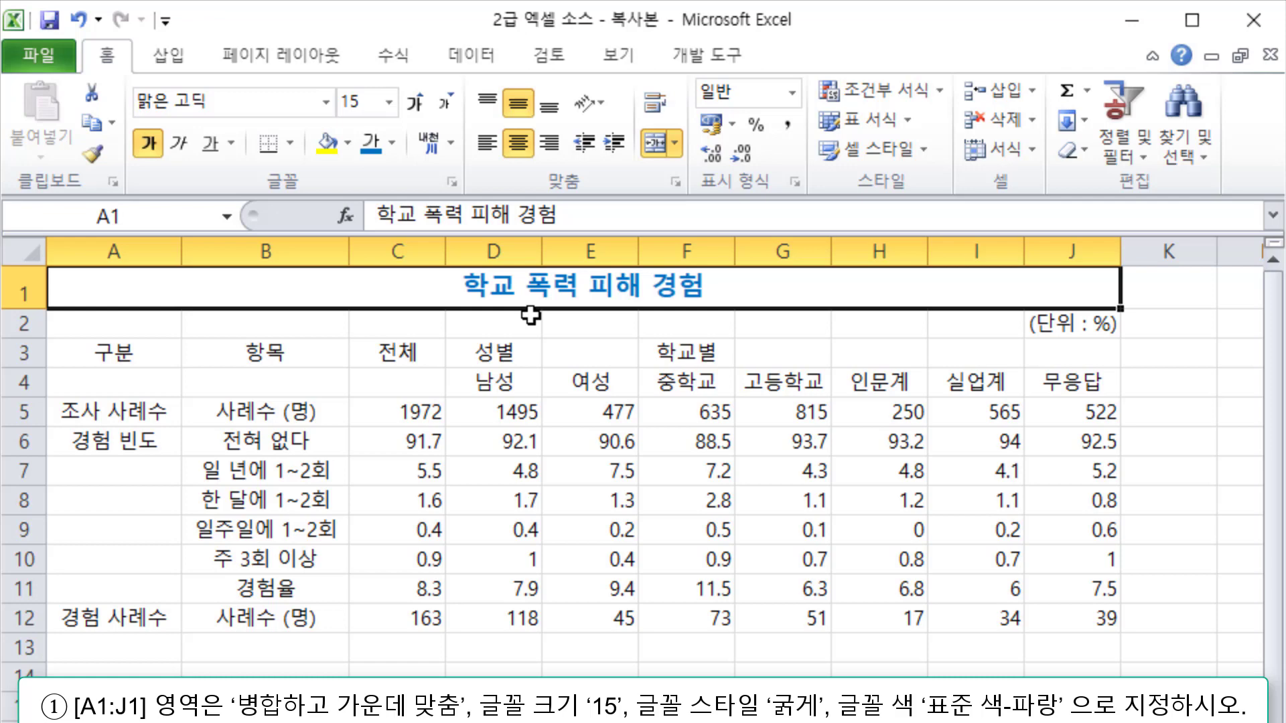
# Merge and center each of the ranges A3:A4, B3:B4, C3:C4, D3:E3, F3:J3 and A6:A11
pyautogui.click(80, 355)
pyautogui.moveTo(80, 355); pyautogui.dragTo(82, 379)
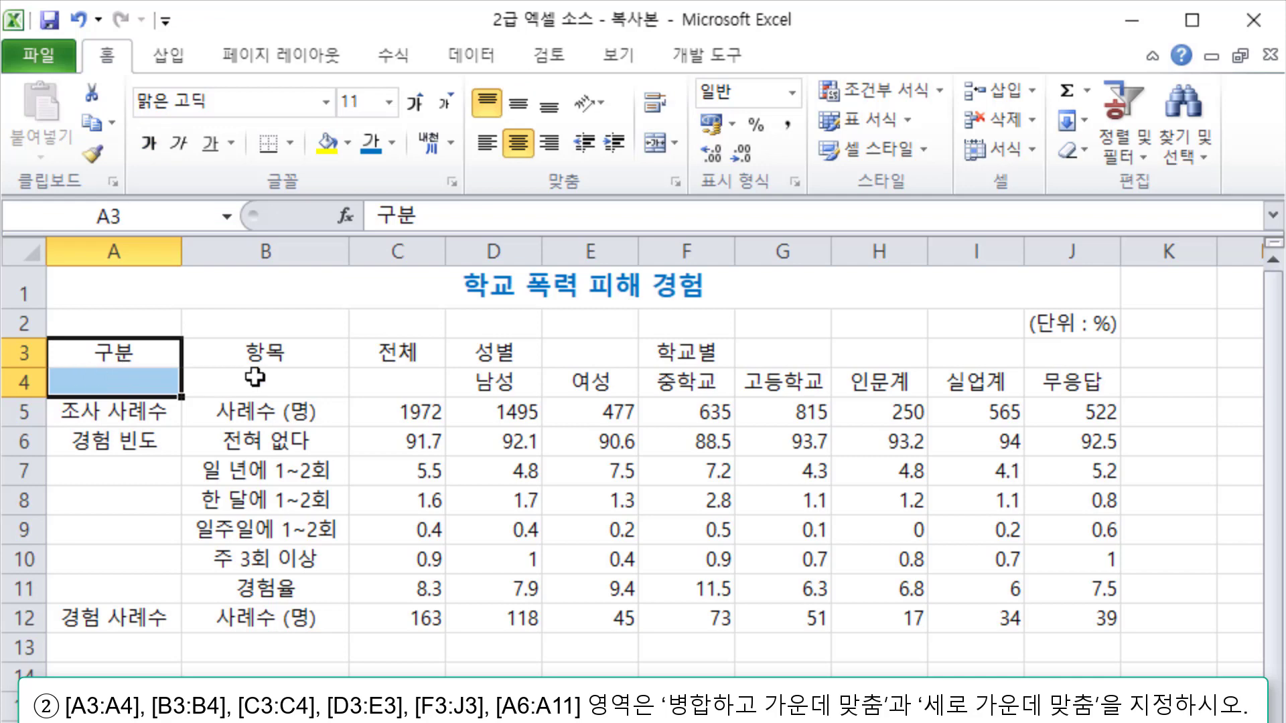
pyautogui.moveTo(293, 353); pyautogui.dragTo(292, 383)
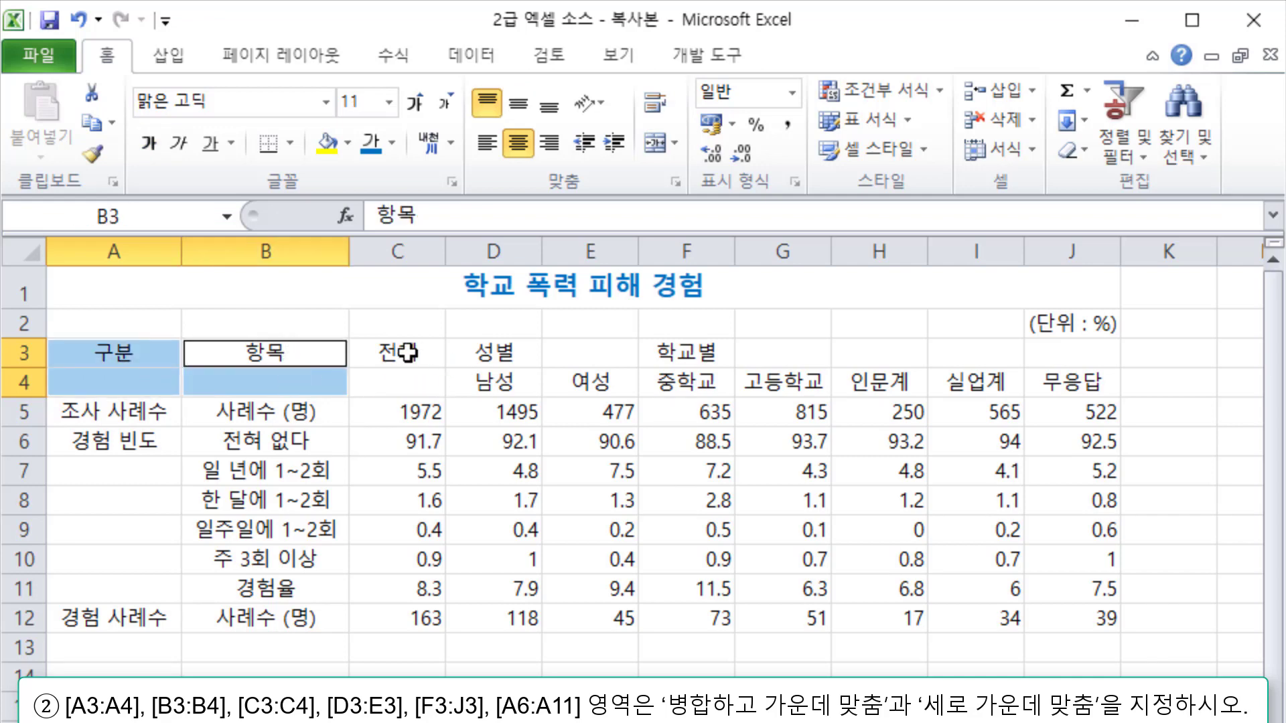
pyautogui.moveTo(410, 359); pyautogui.dragTo(407, 377)
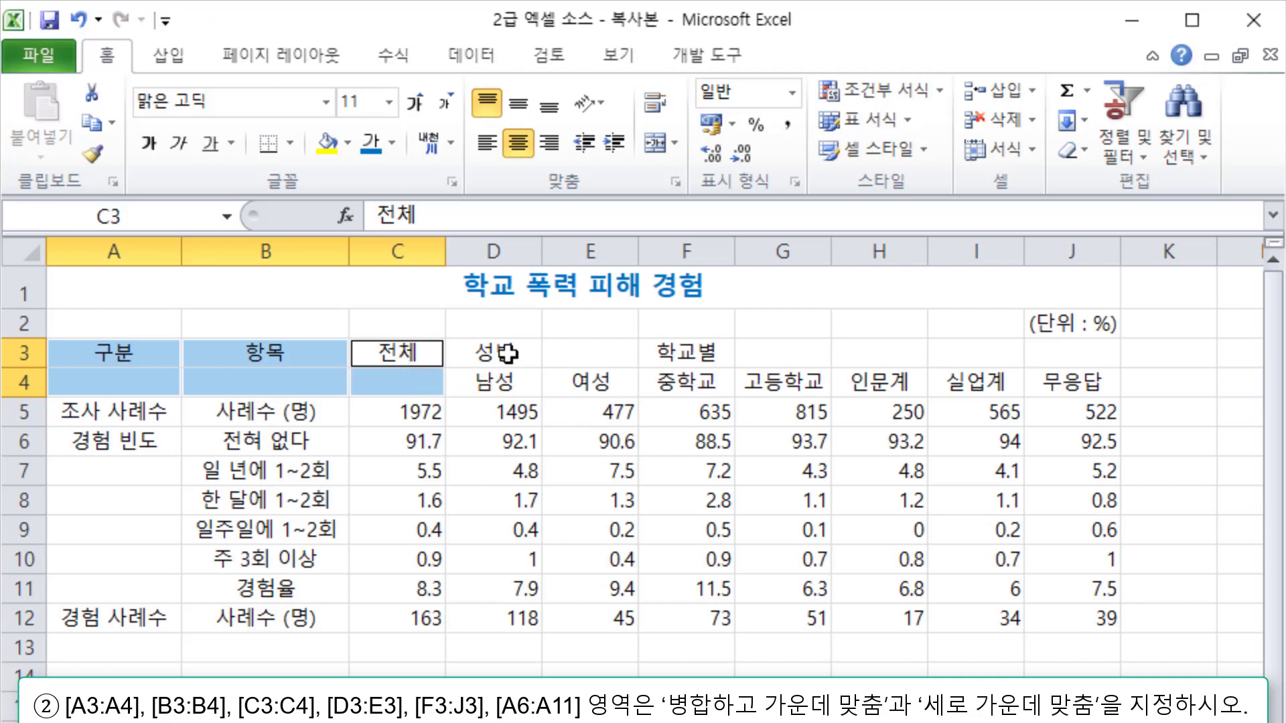
pyautogui.moveTo(495, 352); pyautogui.dragTo(571, 350)
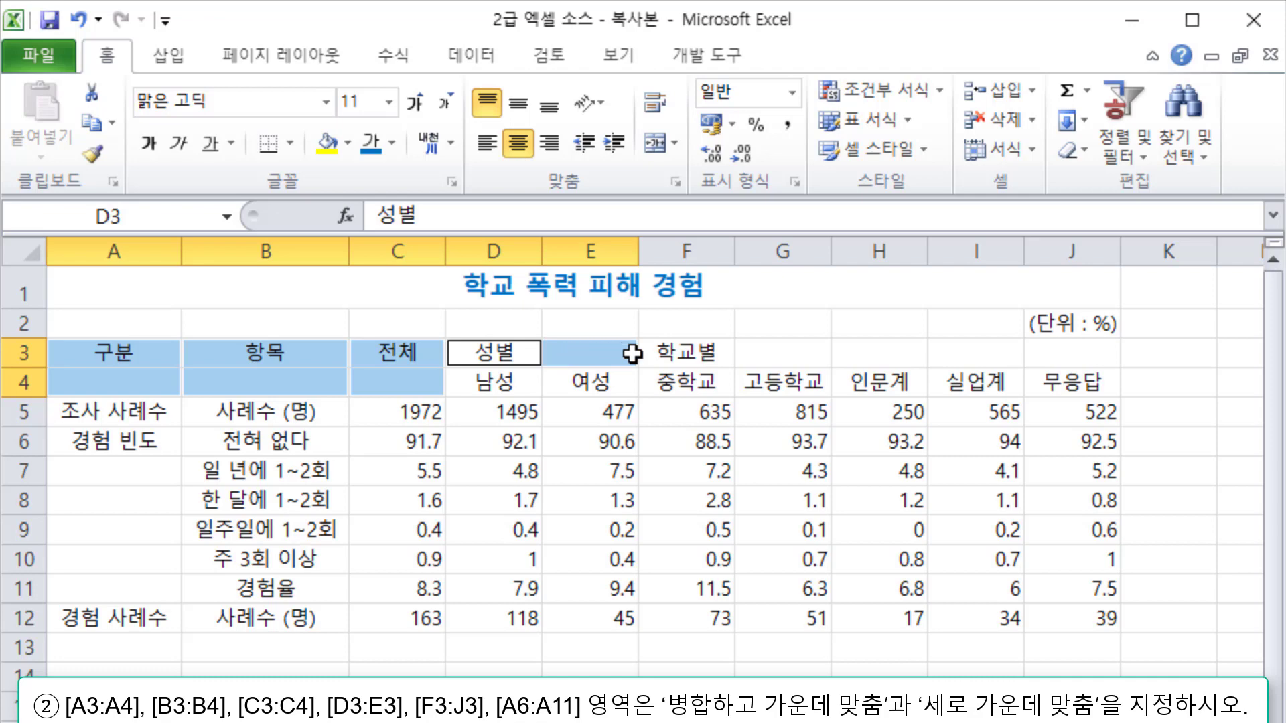
pyautogui.keyDown('ctrl'); pyautogui.click(688, 353); pyautogui.keyUp('ctrl')
pyautogui.moveTo(689, 353); pyautogui.dragTo(1040, 349)
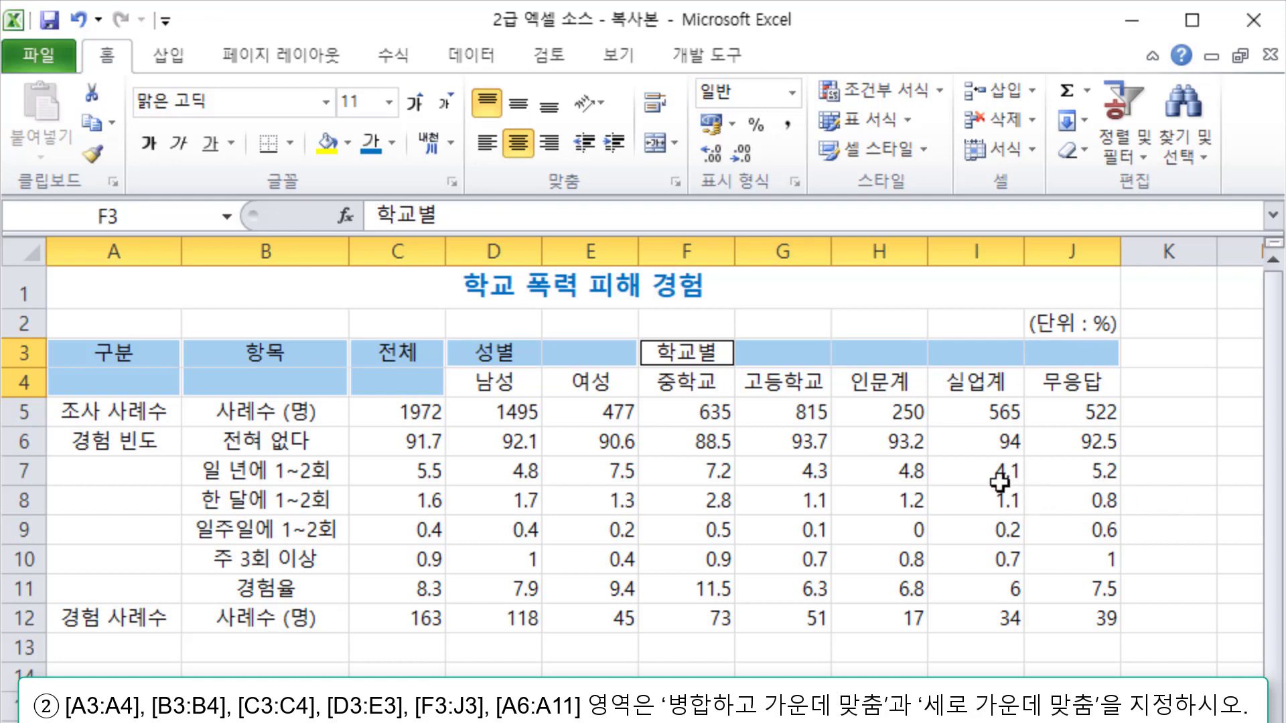
pyautogui.moveTo(92, 441); pyautogui.dragTo(94, 590)
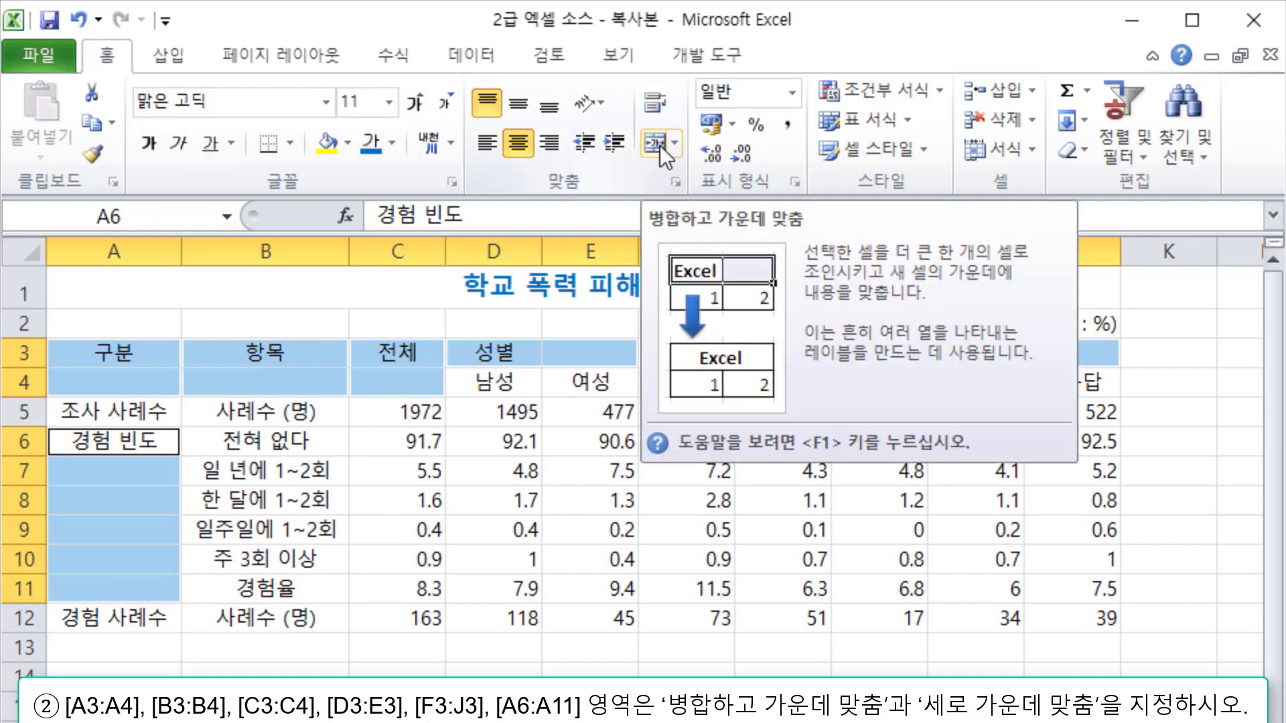
pyautogui.click(661, 146)
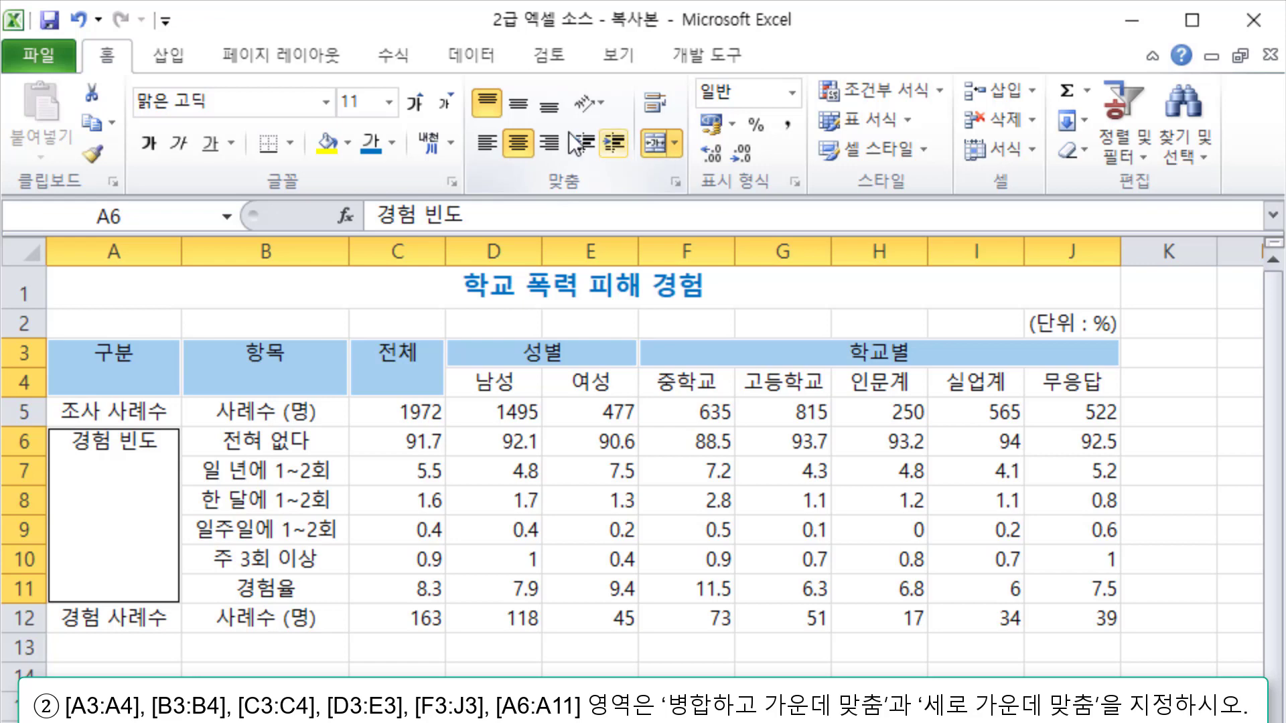
# Vertically center the text in the selected merged cells and check their text alignment in the cell format settings
pyautogui.click(517, 111)
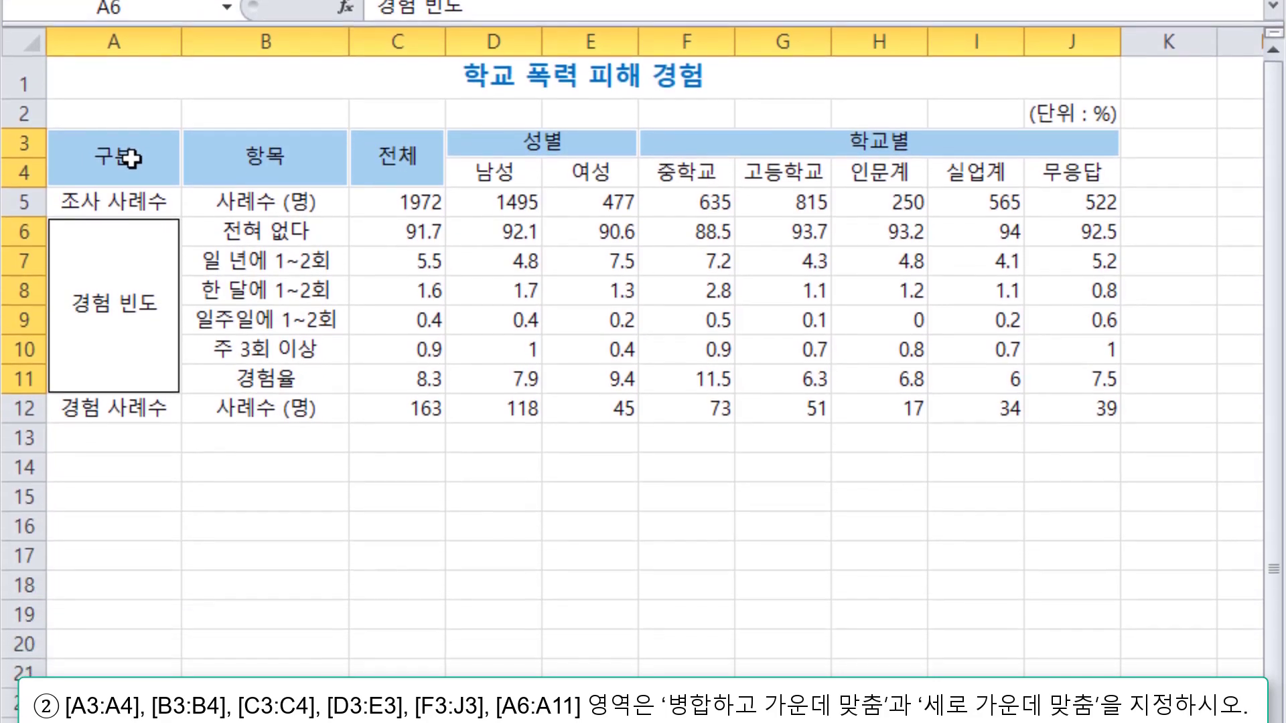
pyautogui.rightClick(128, 372)
pyautogui.click(268, 567)
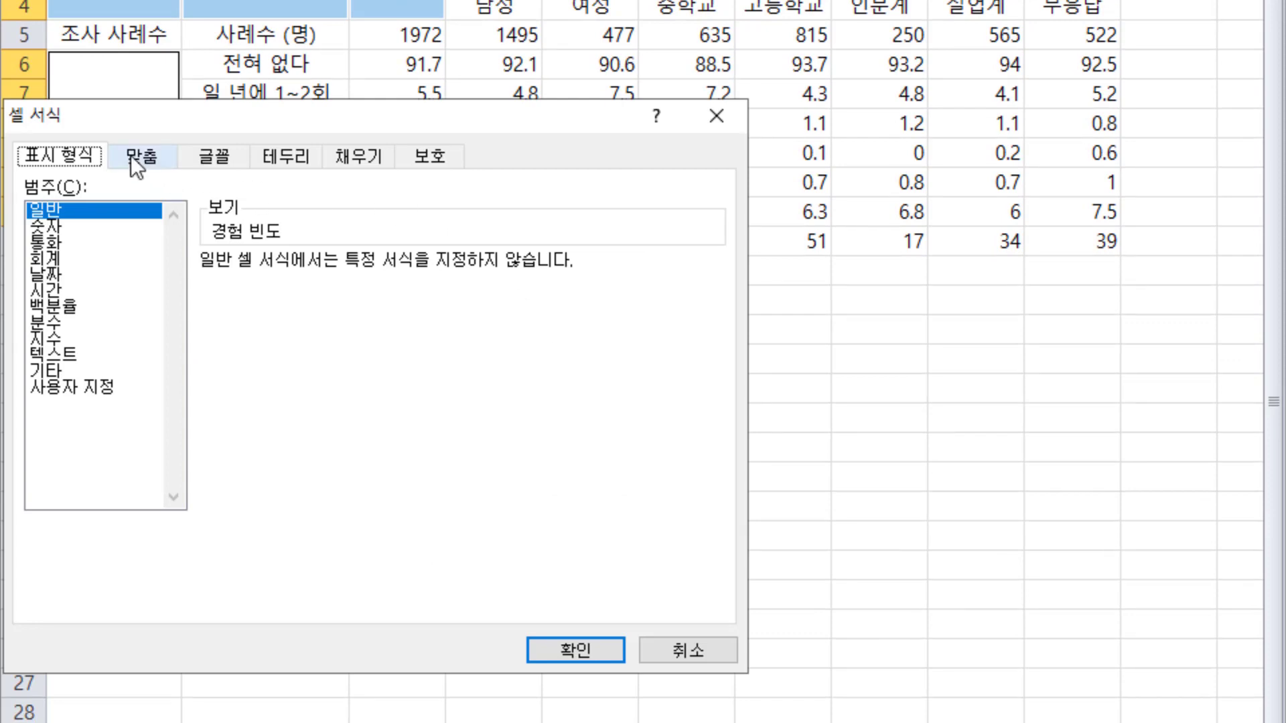
pyautogui.click(134, 156)
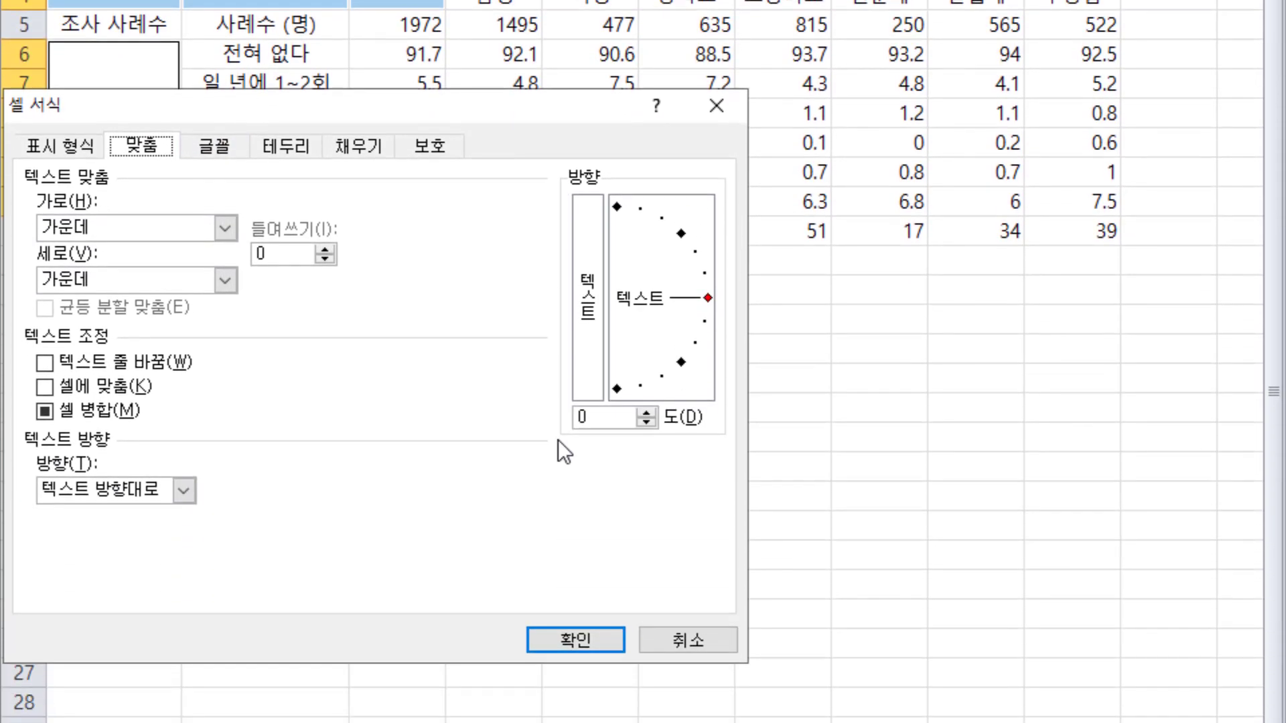
pyautogui.click(577, 641)
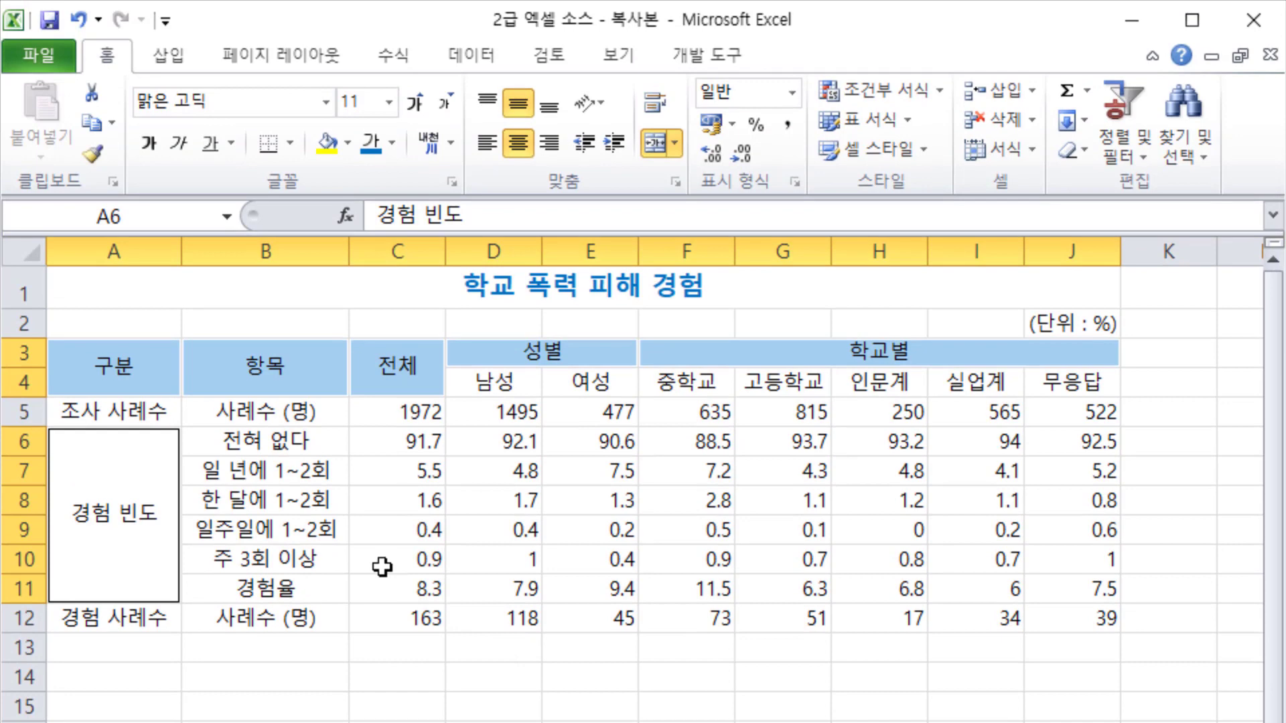
pyautogui.click(408, 172)
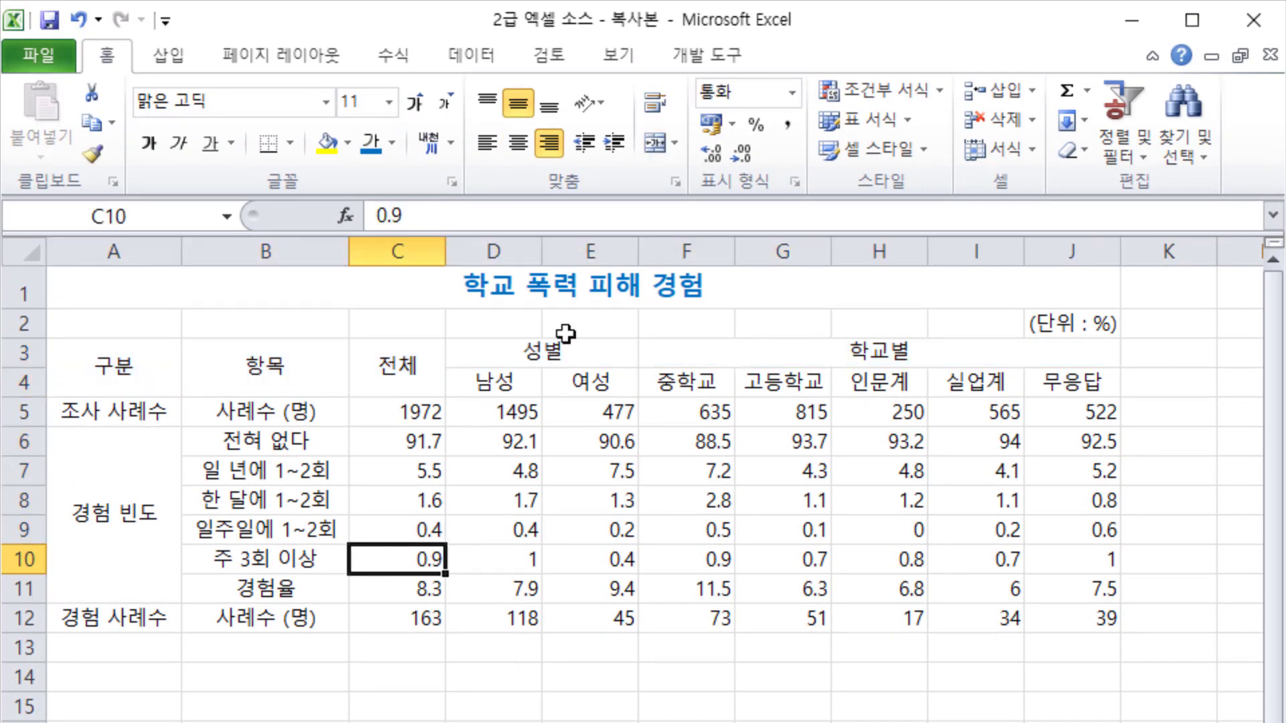
# Insert a comment on cell F11 and clear its default text
pyautogui.click(694, 589)
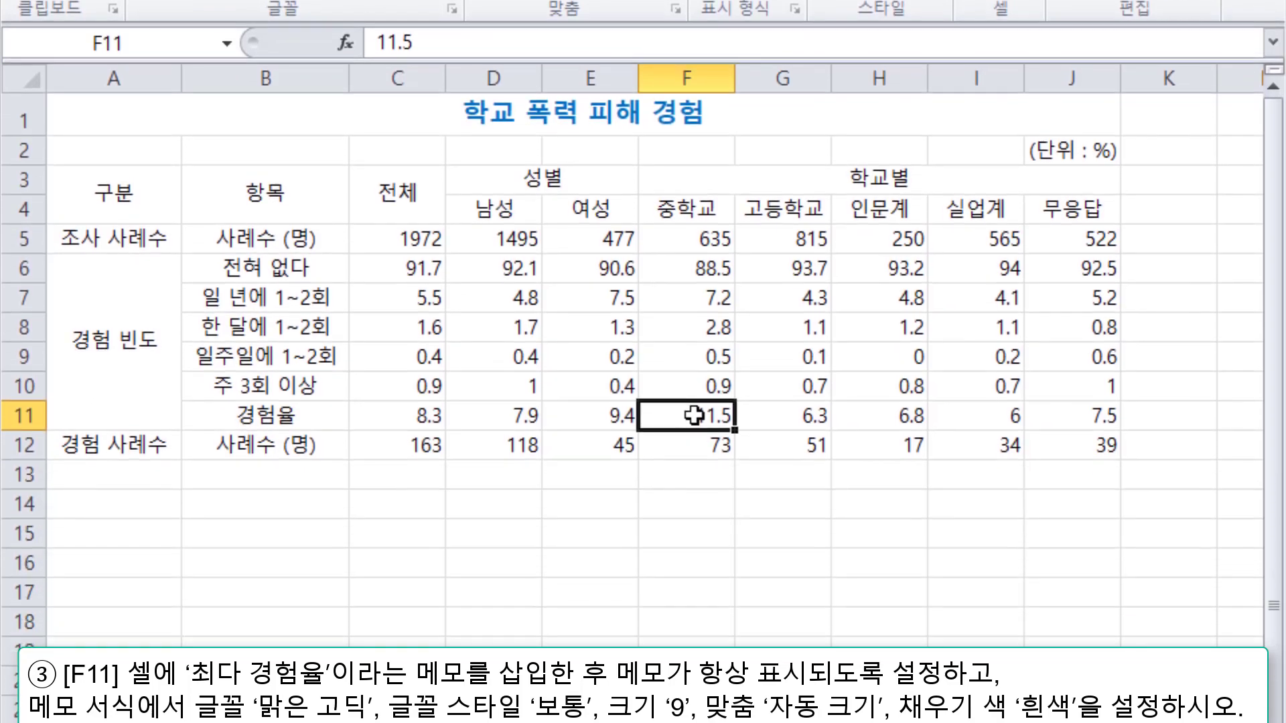
pyautogui.rightClick(694, 588)
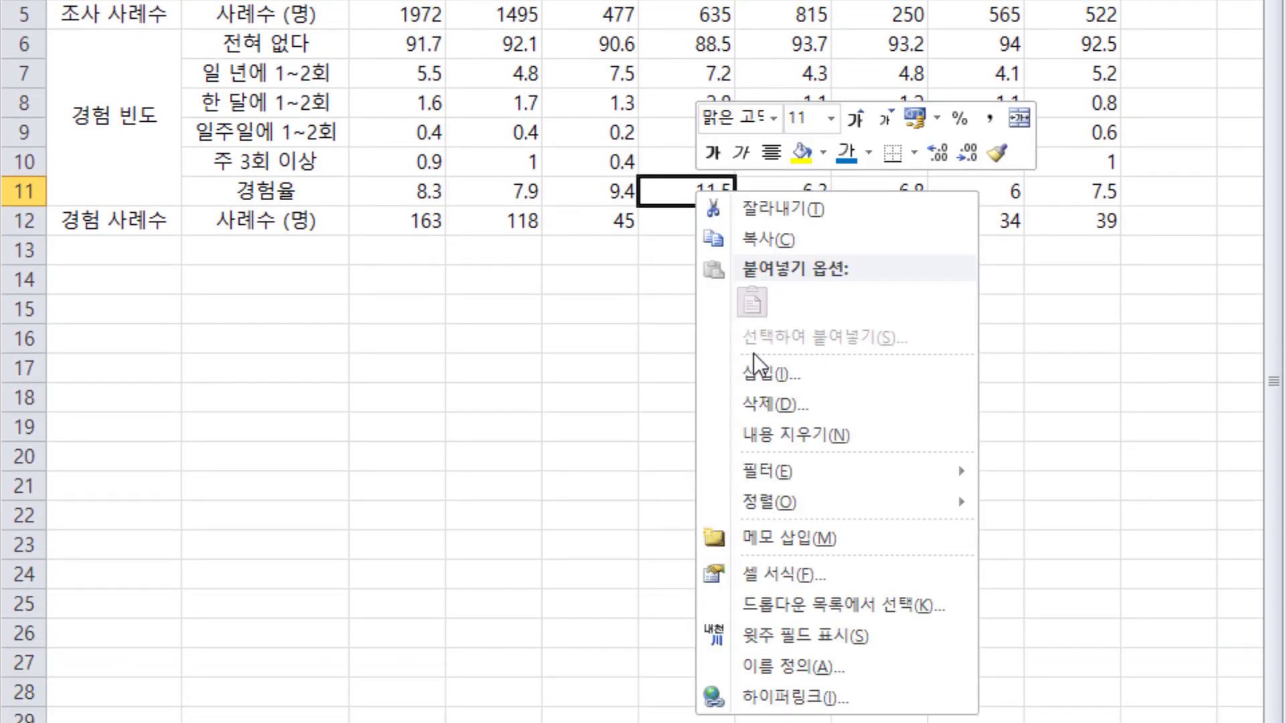
pyautogui.click(860, 539)
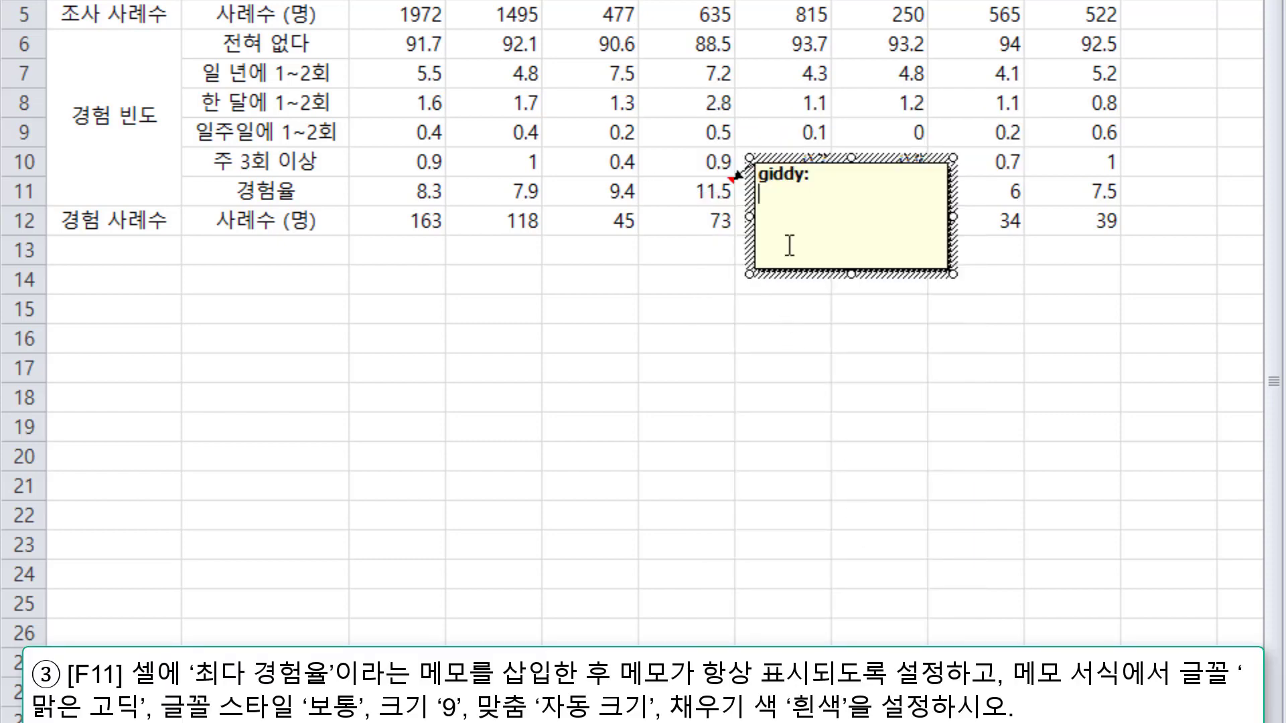
pyautogui.hotkey('ctrl', 'a')
pyautogui.press('BackSpace')
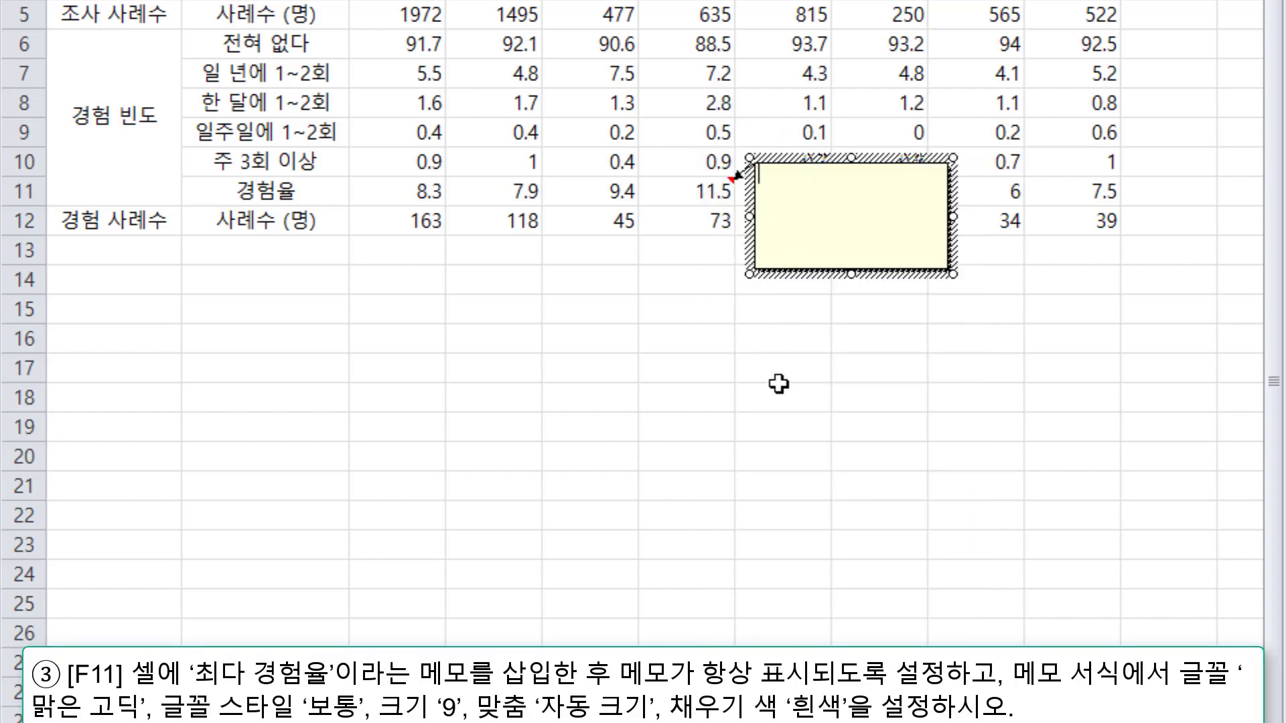
# Enter "최다 경험율" as the text of the F11 comment
pyautogui.write('chl')
pyautogui.press('BackSpace')
pyautogui.press('BackSpace')
pyautogui.press('BackSpace')
pyautogui.press('Hangul')
pyautogui.write('최다 경험ㅇ')
pyautogui.write('ㅠㄹ')
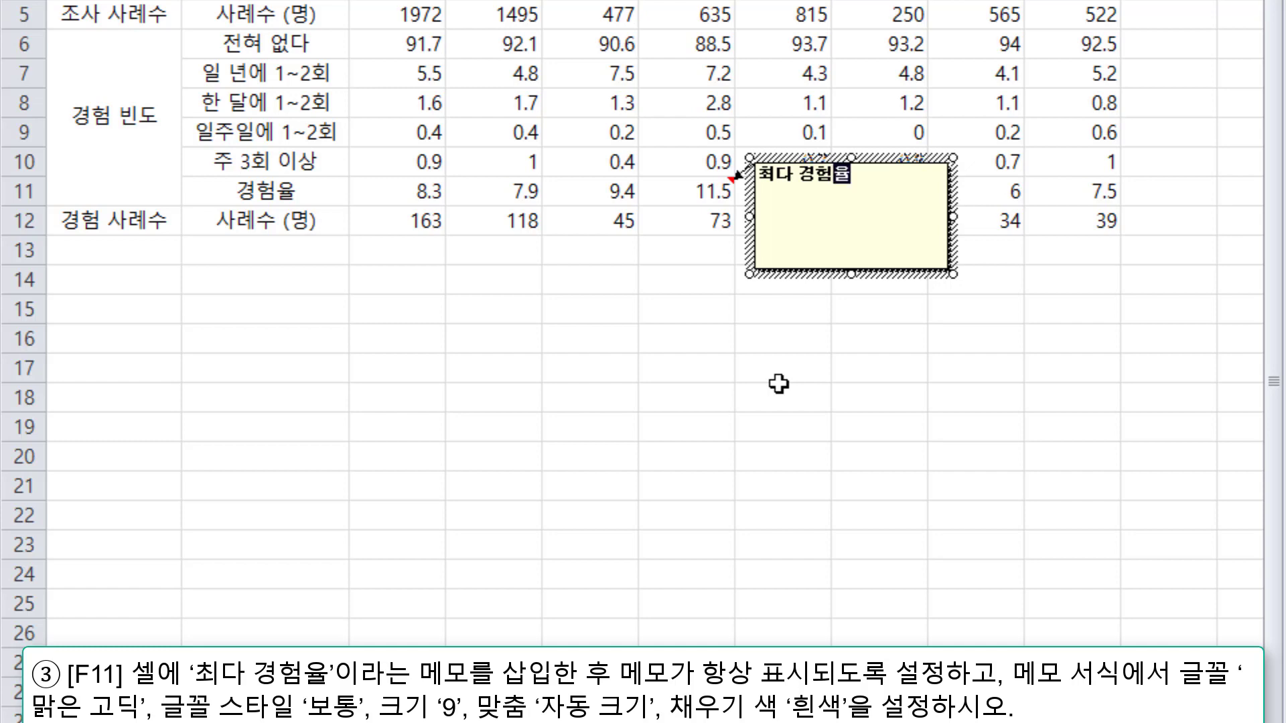
# Set the comment on cell F11 to stay displayed at all times
pyautogui.click(700, 188)
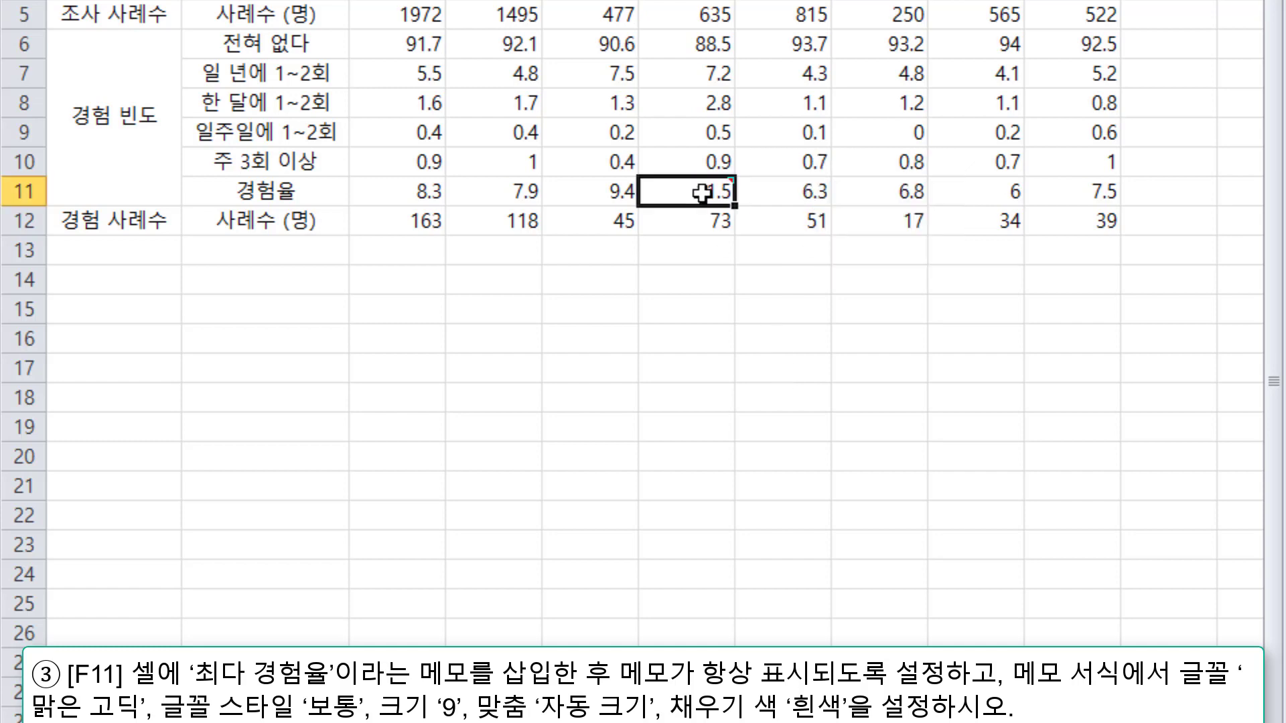
pyautogui.rightClick(703, 193)
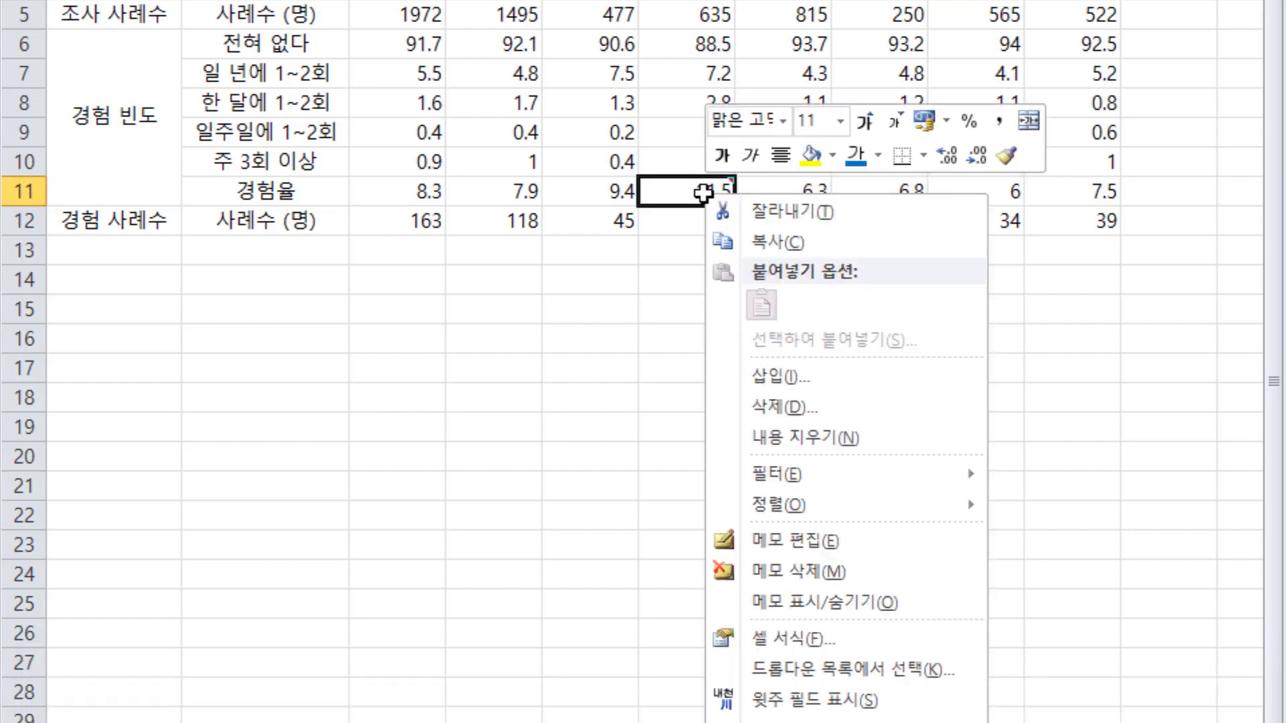
pyautogui.click(906, 602)
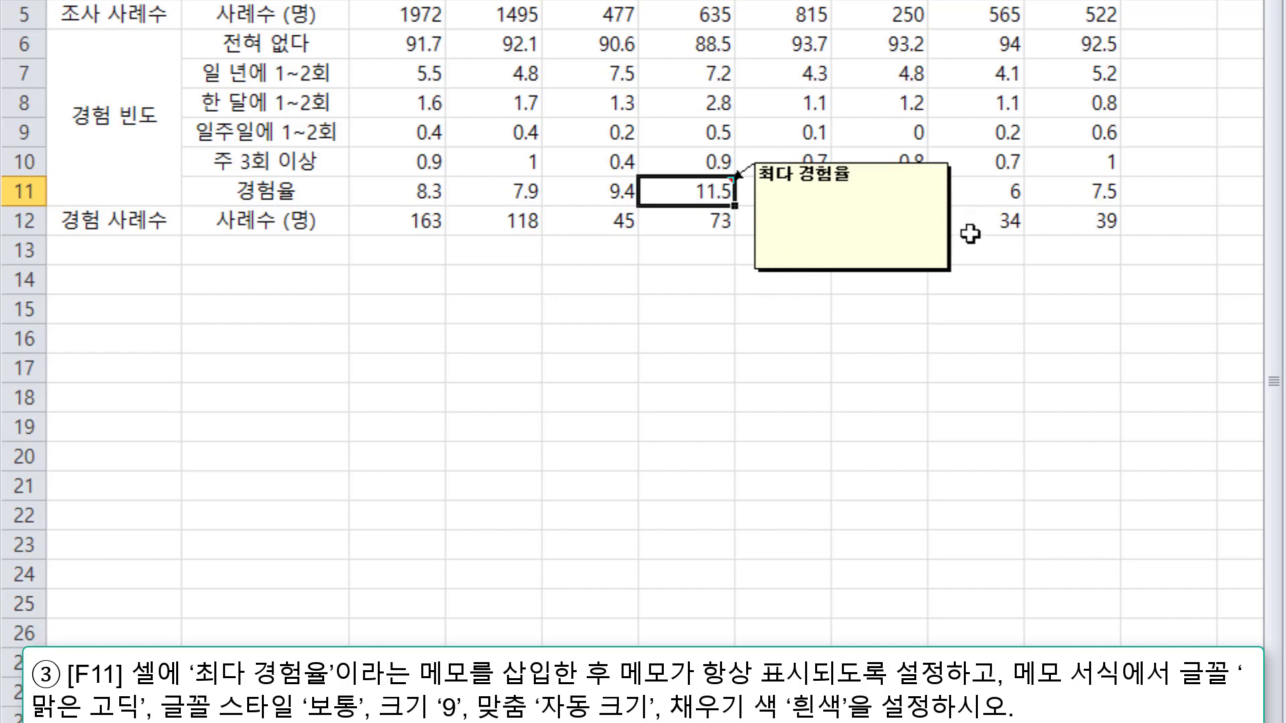
# Format the F11 comment's text with the font 맑은 고딕, font style 보통 and size 9
pyautogui.click(849, 192)
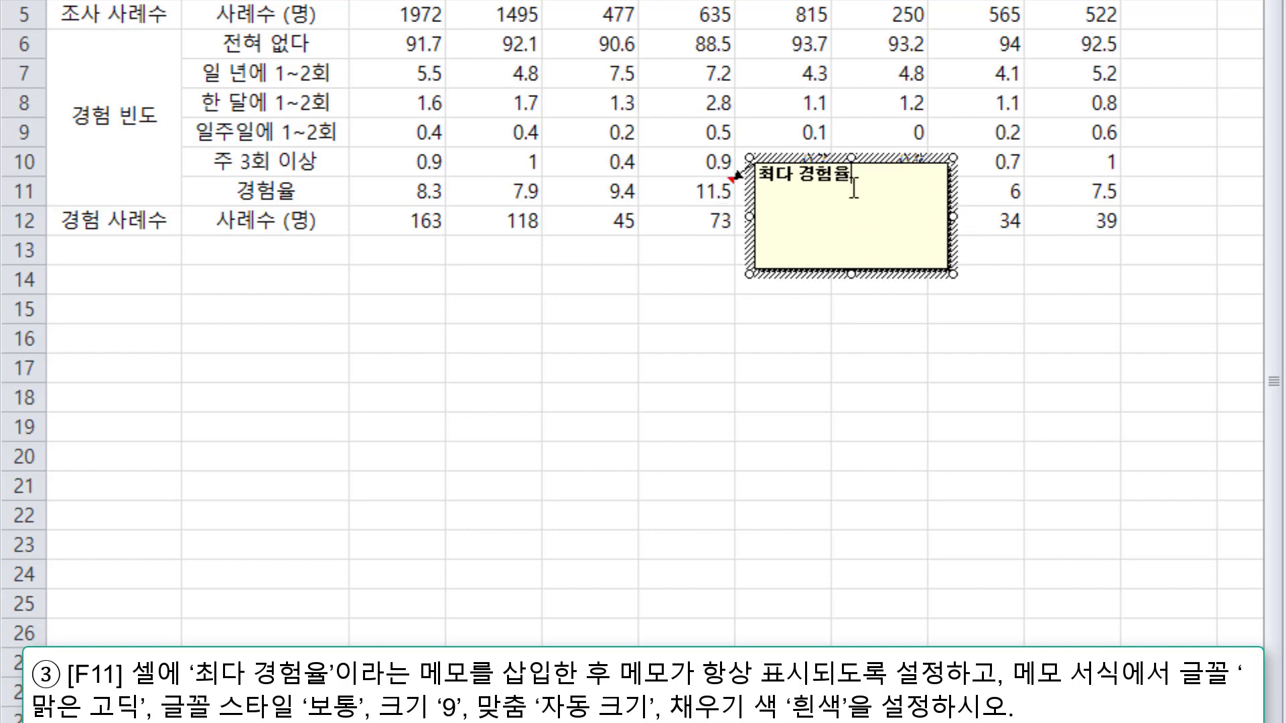
pyautogui.click(856, 274)
pyautogui.rightClick(832, 275)
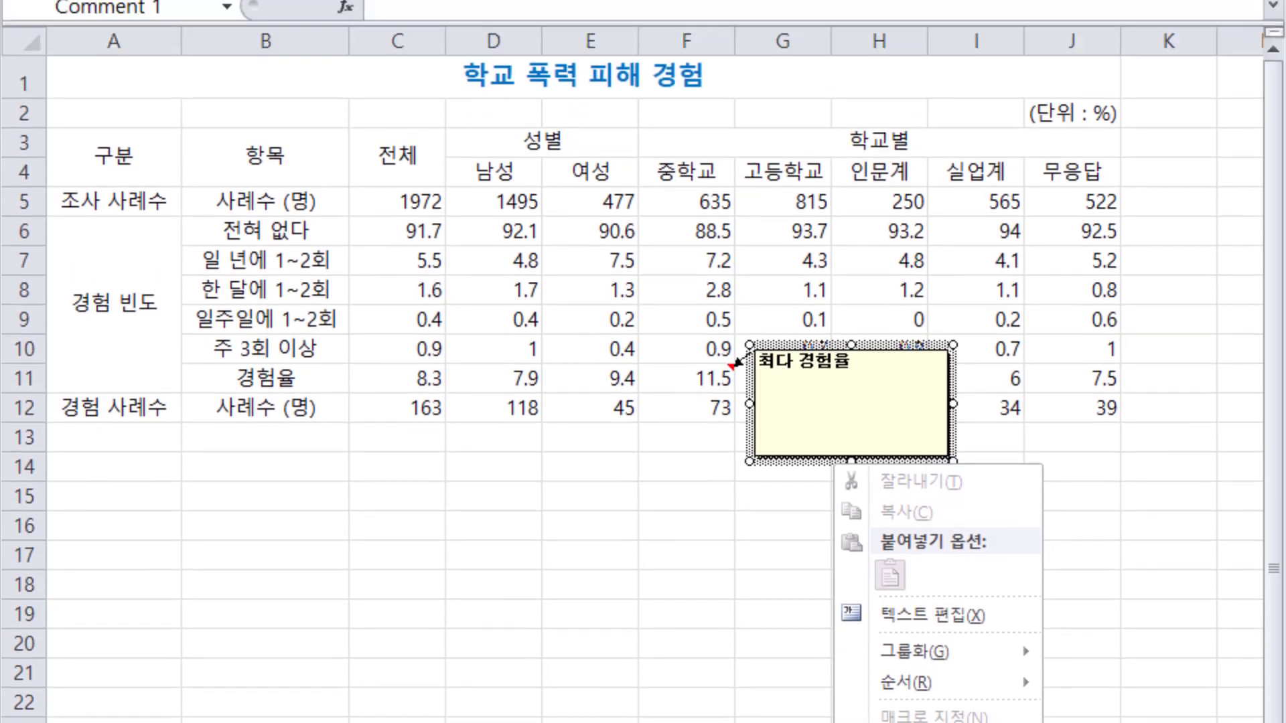
pyautogui.click(978, 722)
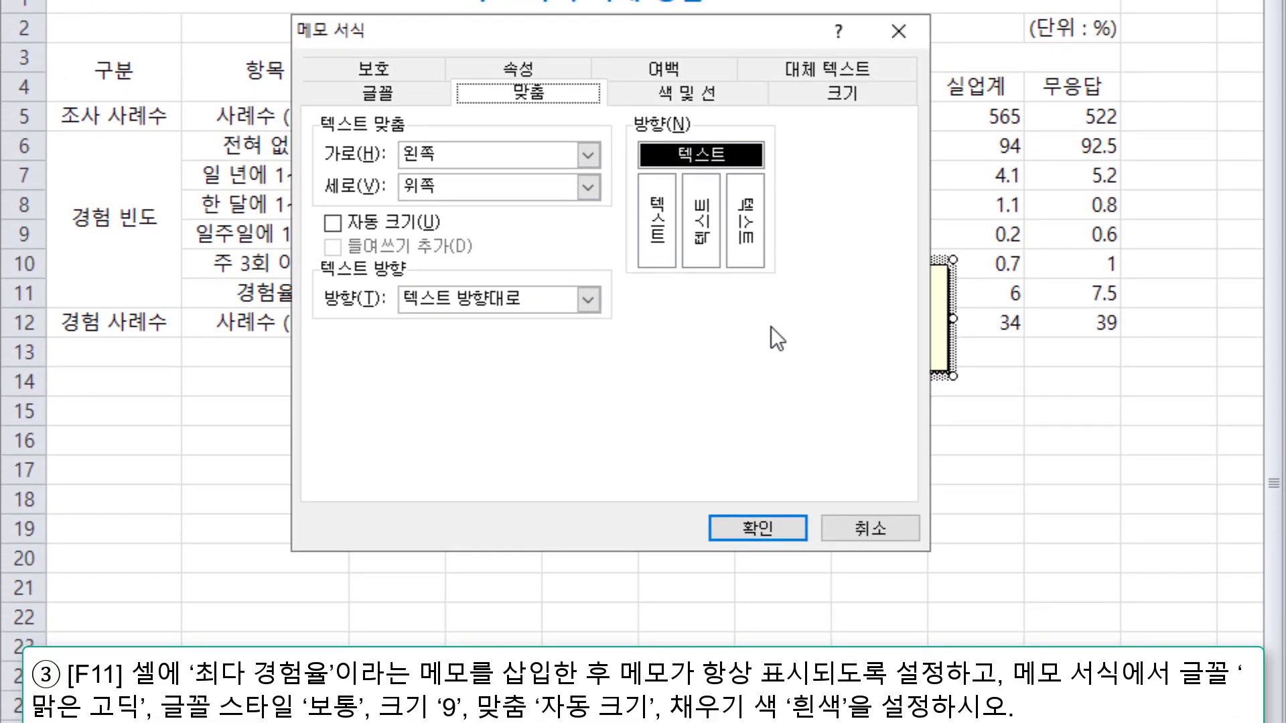
pyautogui.click(403, 92)
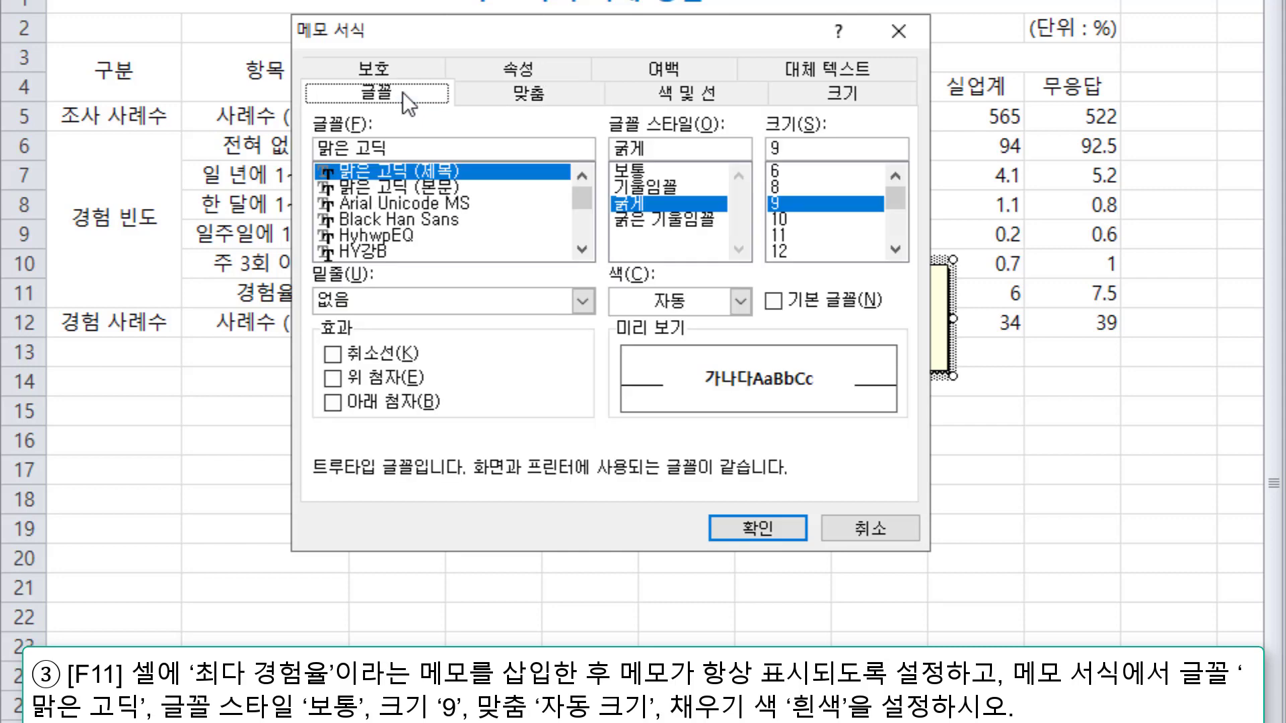
pyautogui.click(405, 172)
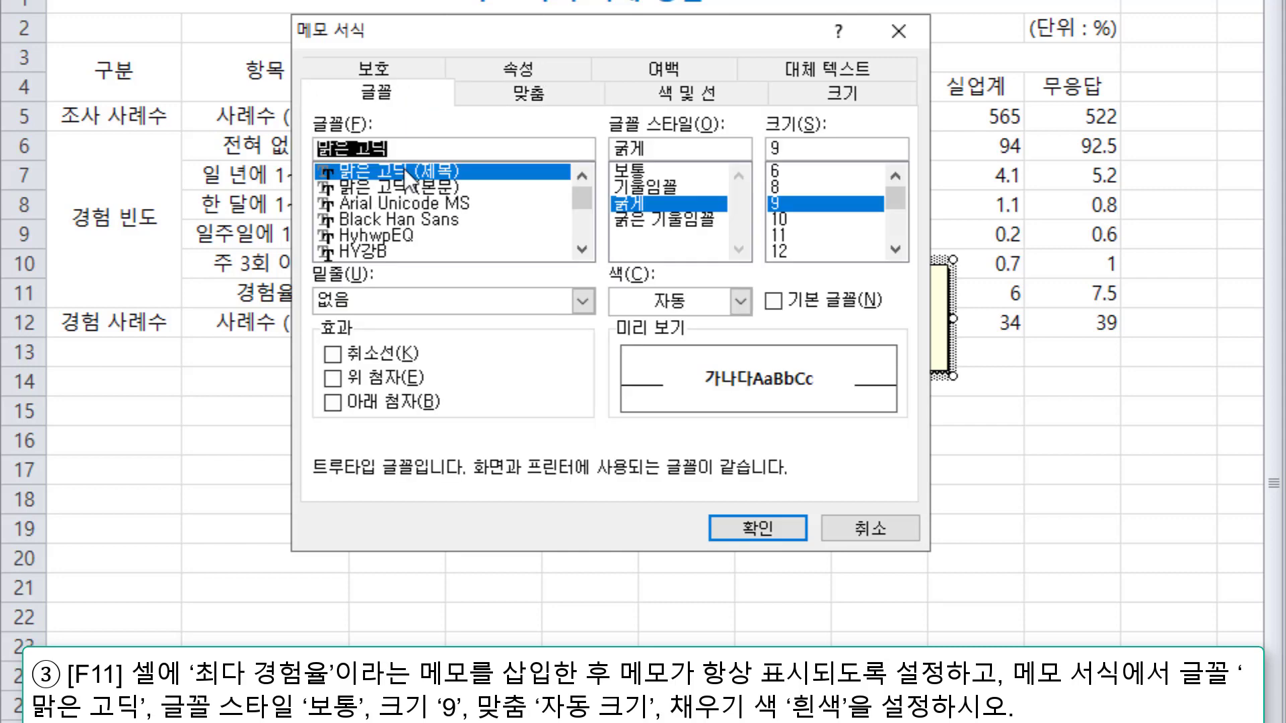
pyautogui.click(653, 170)
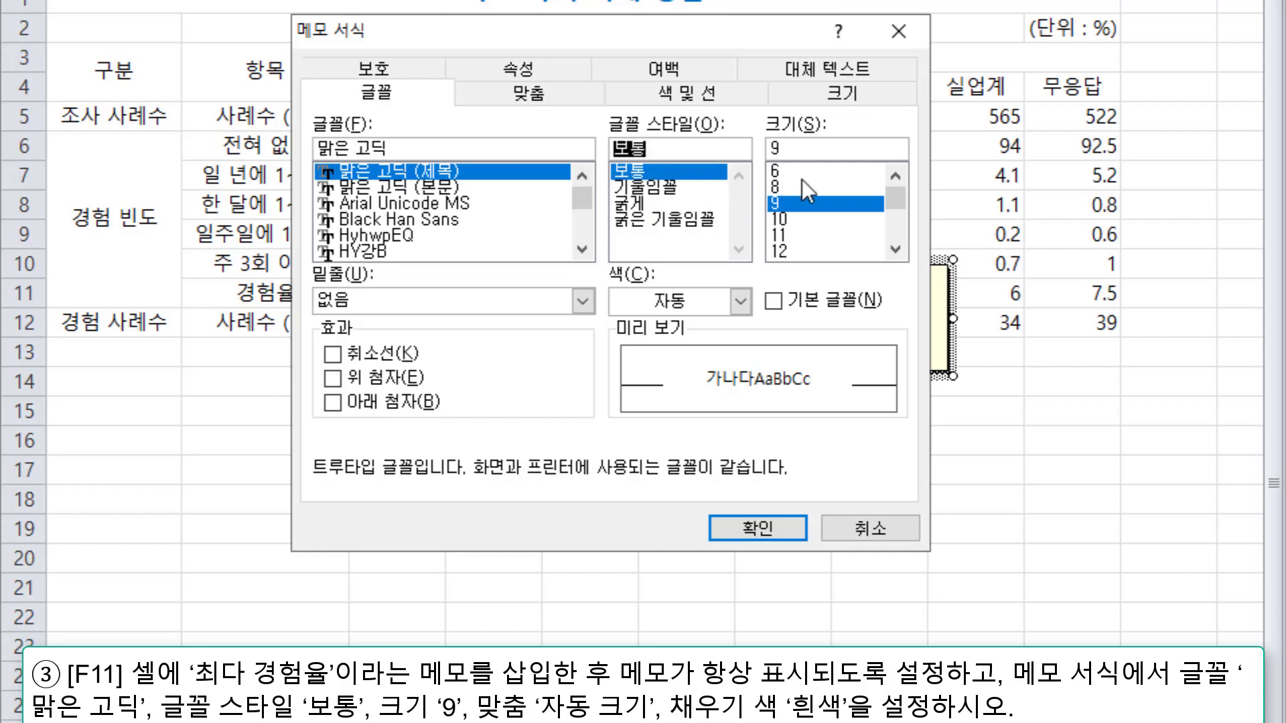
pyautogui.click(799, 204)
# Turn on automatic sizing (자동 크기) for the F11 comment and set its fill color to white
pyautogui.click(544, 95)
pyautogui.click(333, 223)
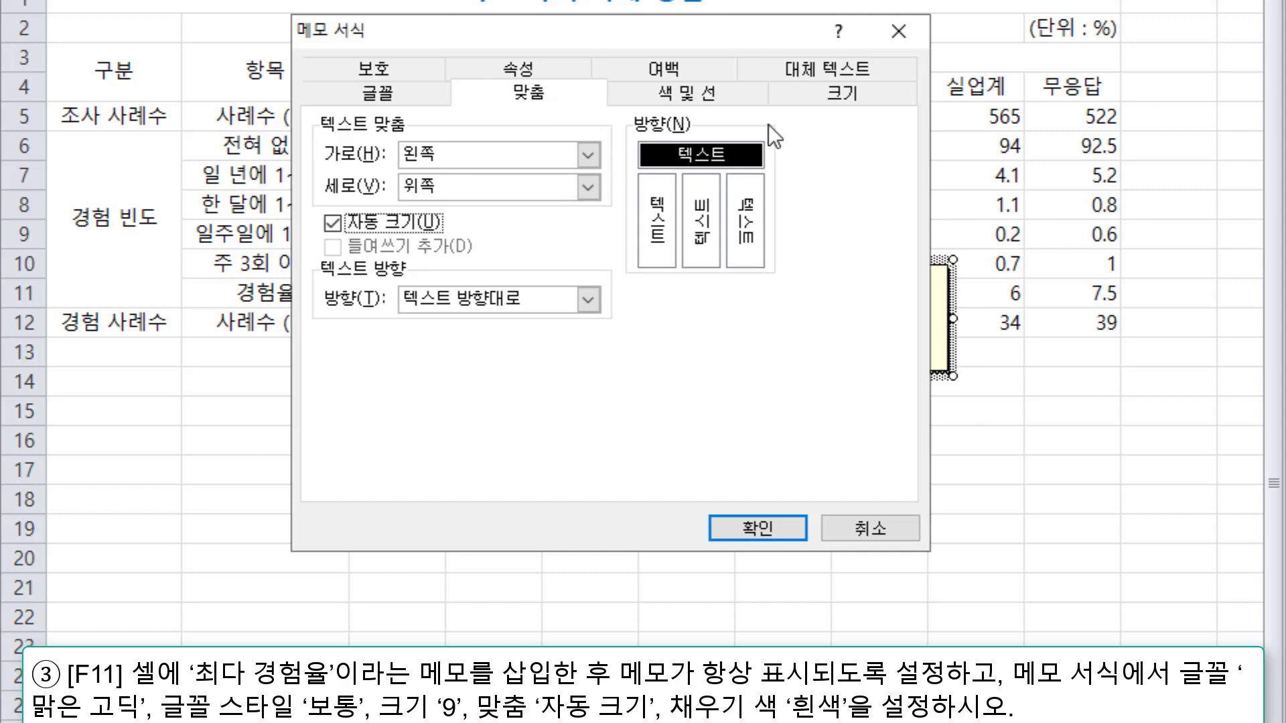
pyautogui.click(709, 94)
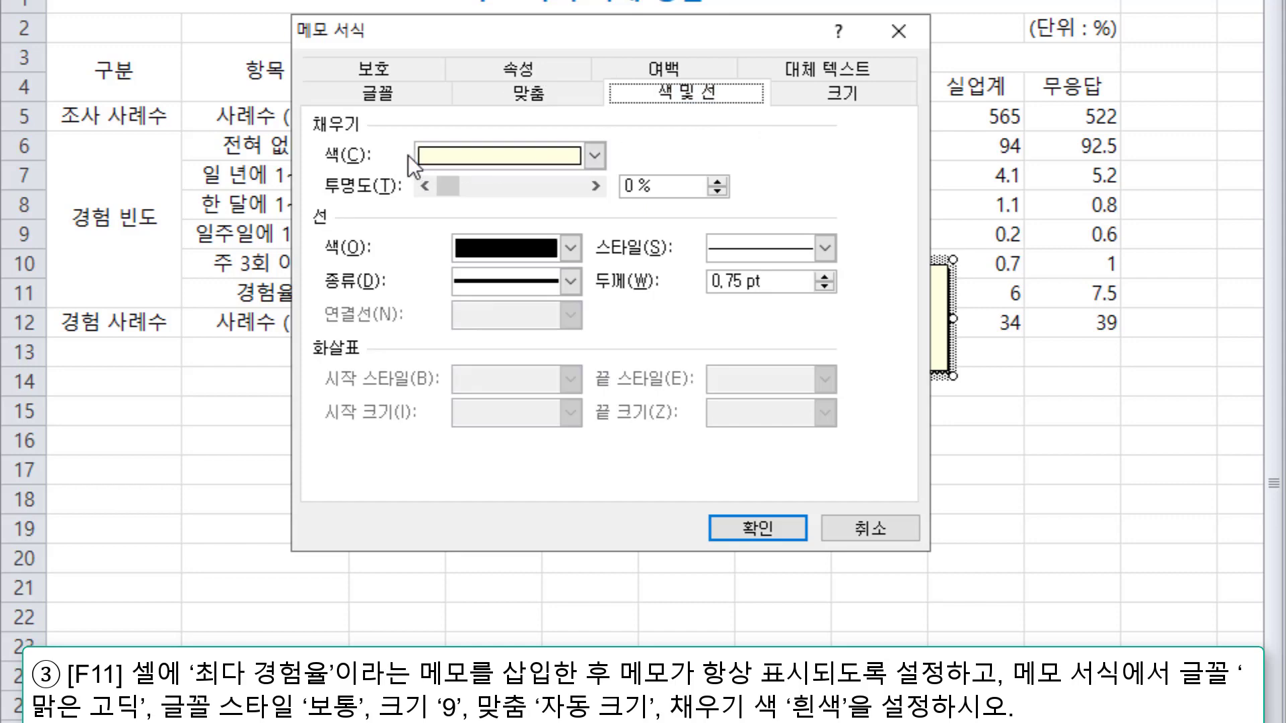
pyautogui.click(593, 155)
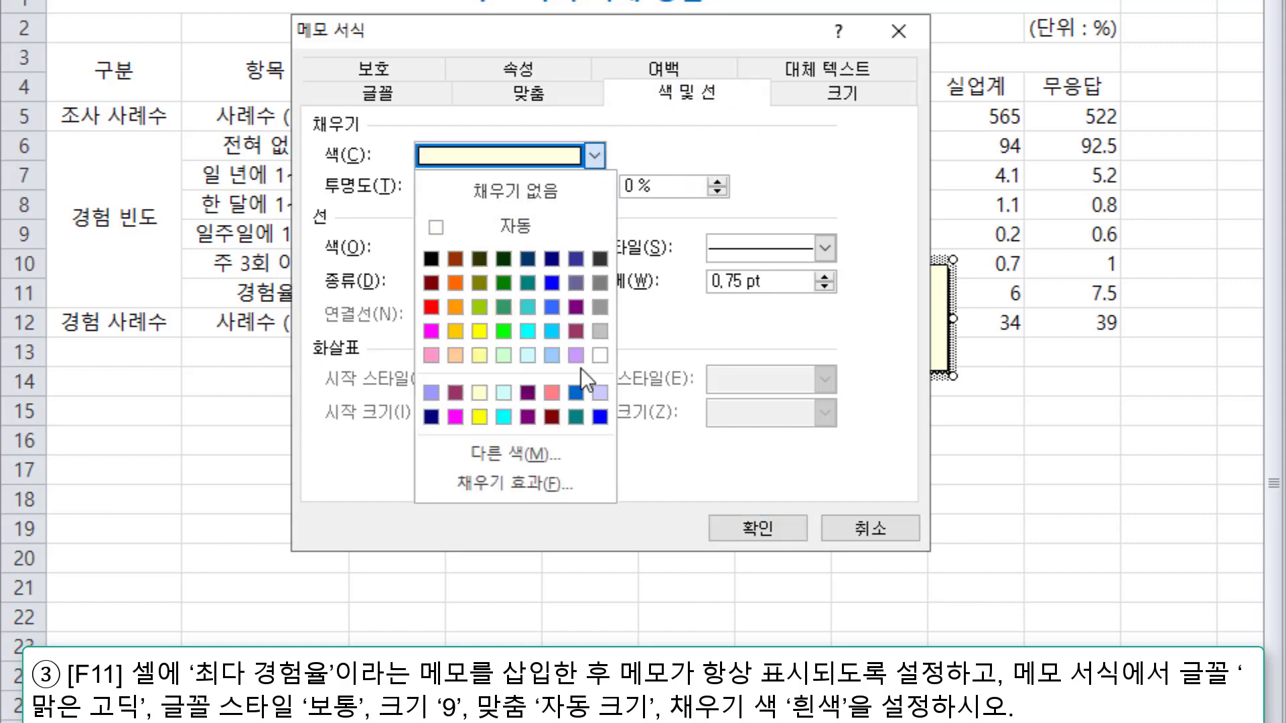
pyautogui.click(601, 358)
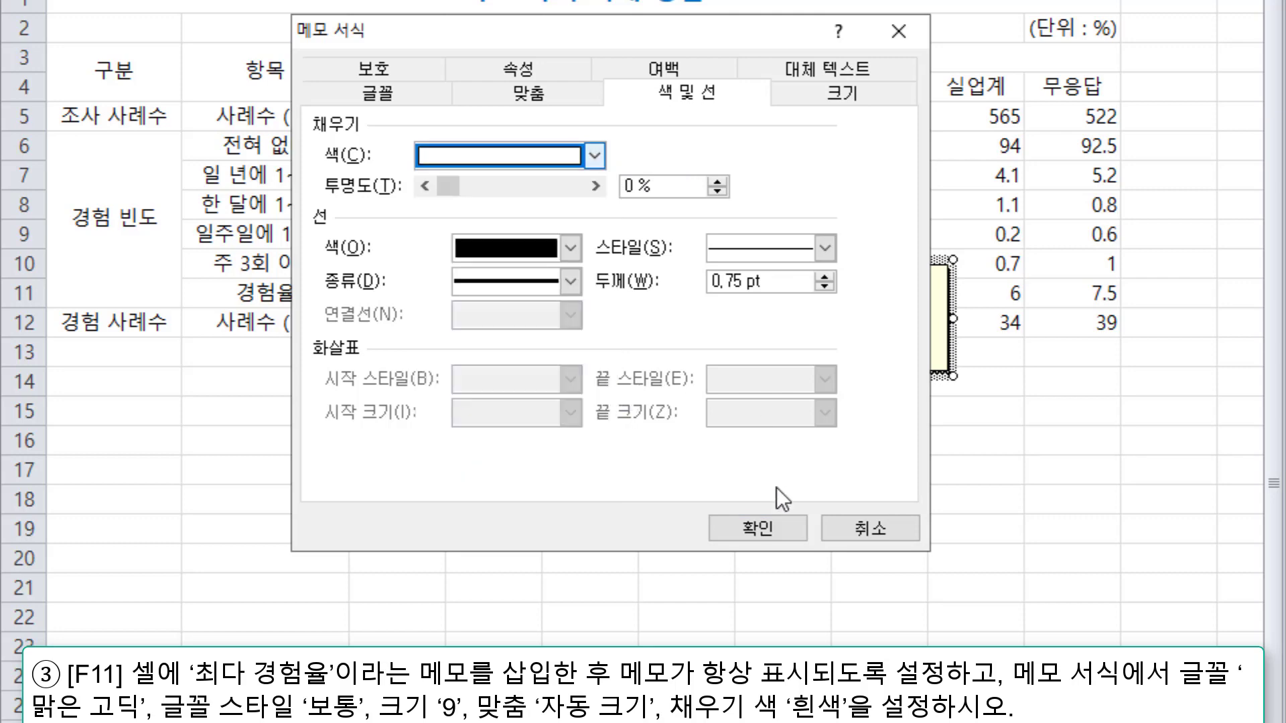
pyautogui.click(770, 526)
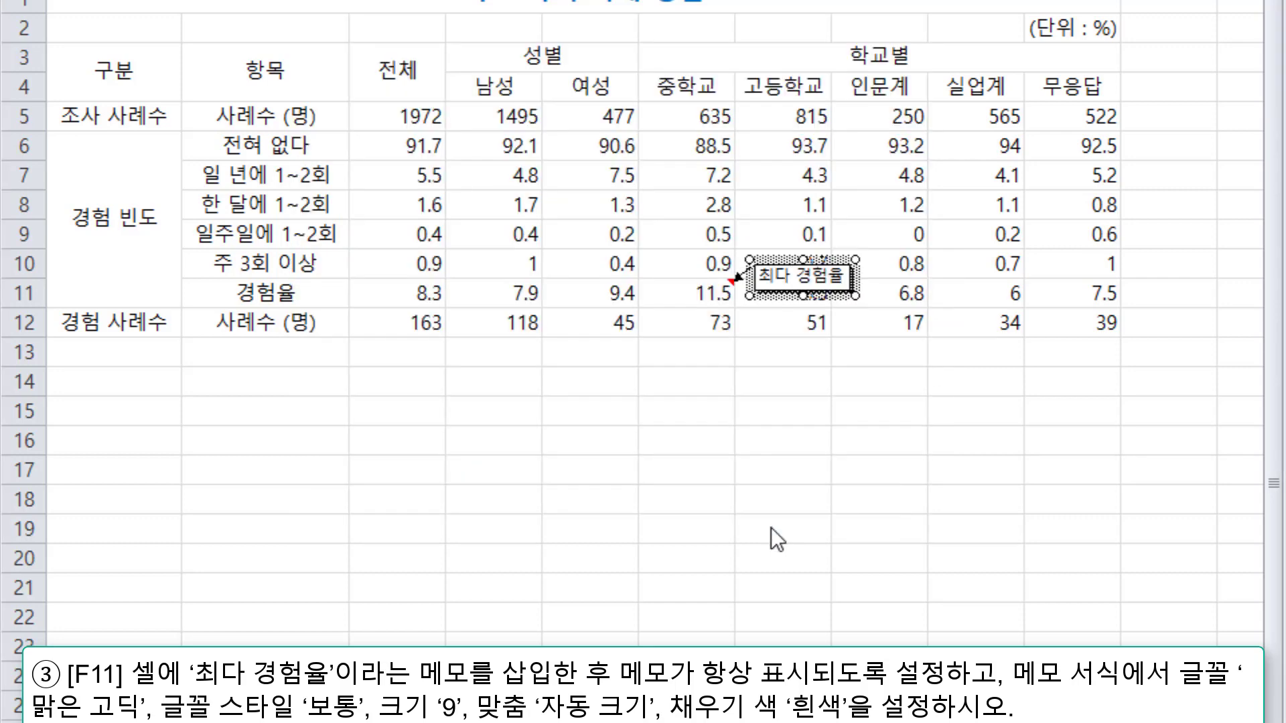
pyautogui.click(842, 387)
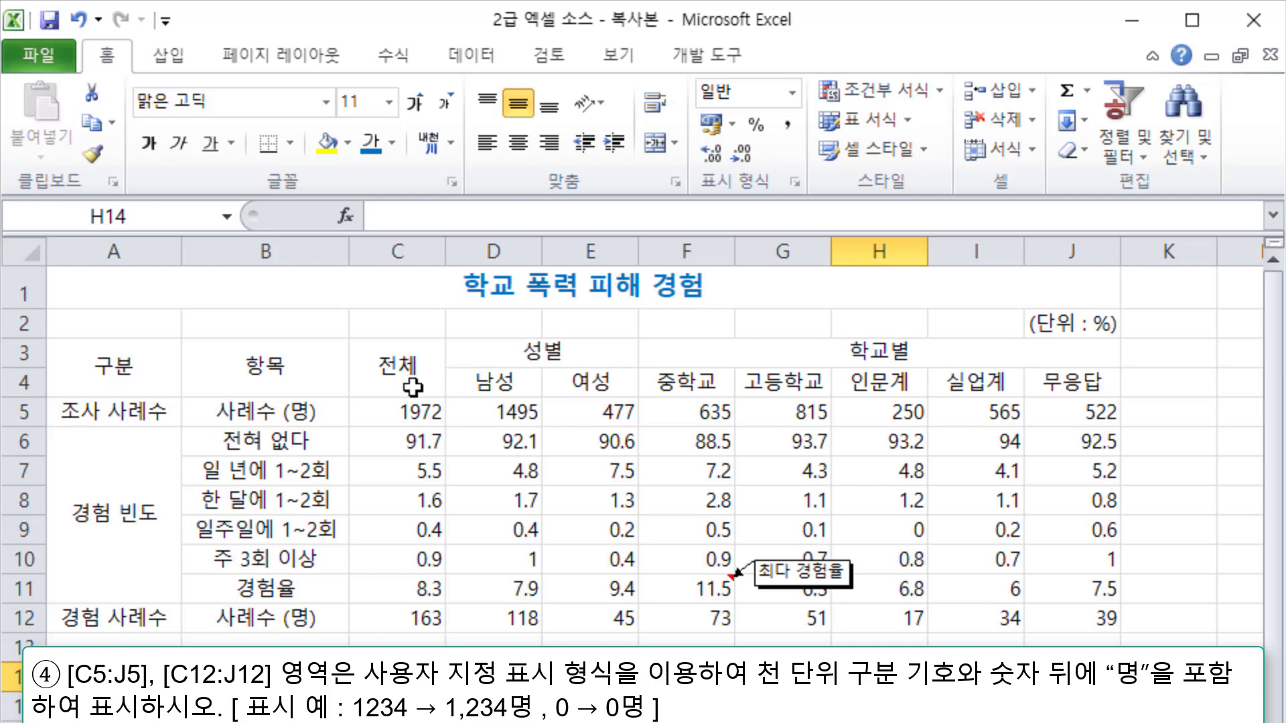
# Apply the custom number format #,##0명 to the ranges C5:J5 and C12:J12
pyautogui.click(408, 410)
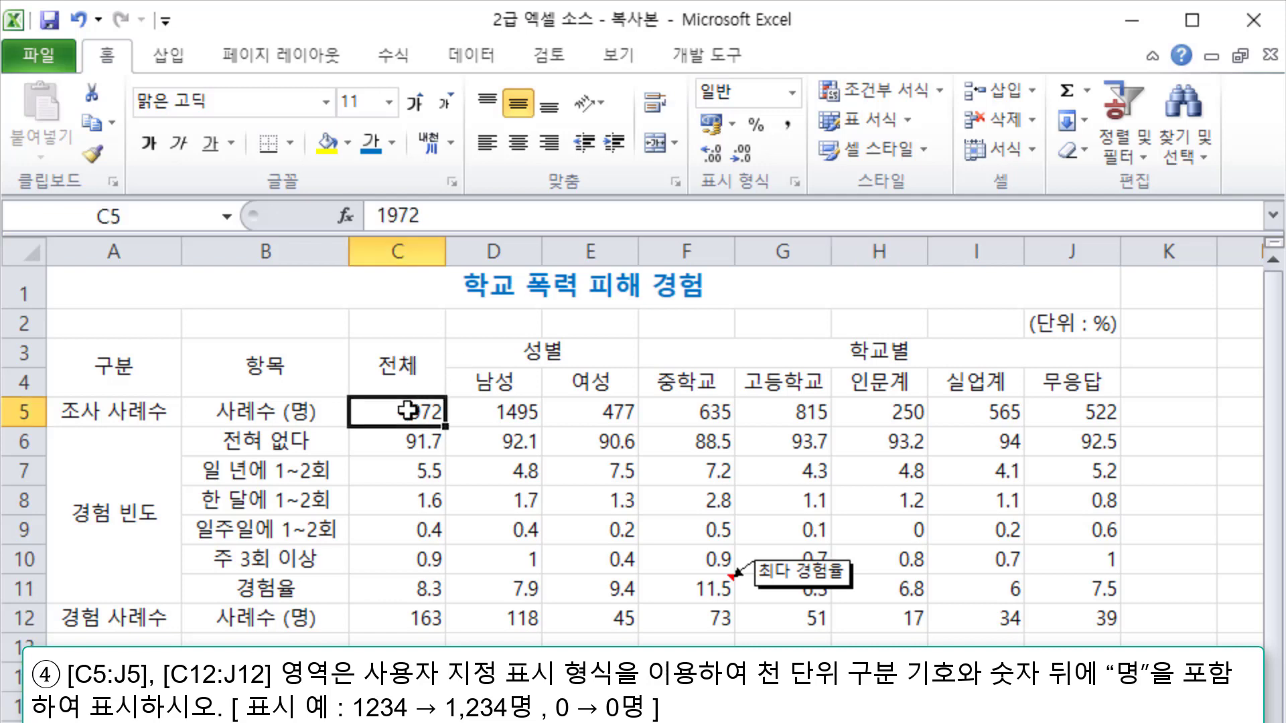
pyautogui.moveTo(407, 411); pyautogui.dragTo(1068, 409)
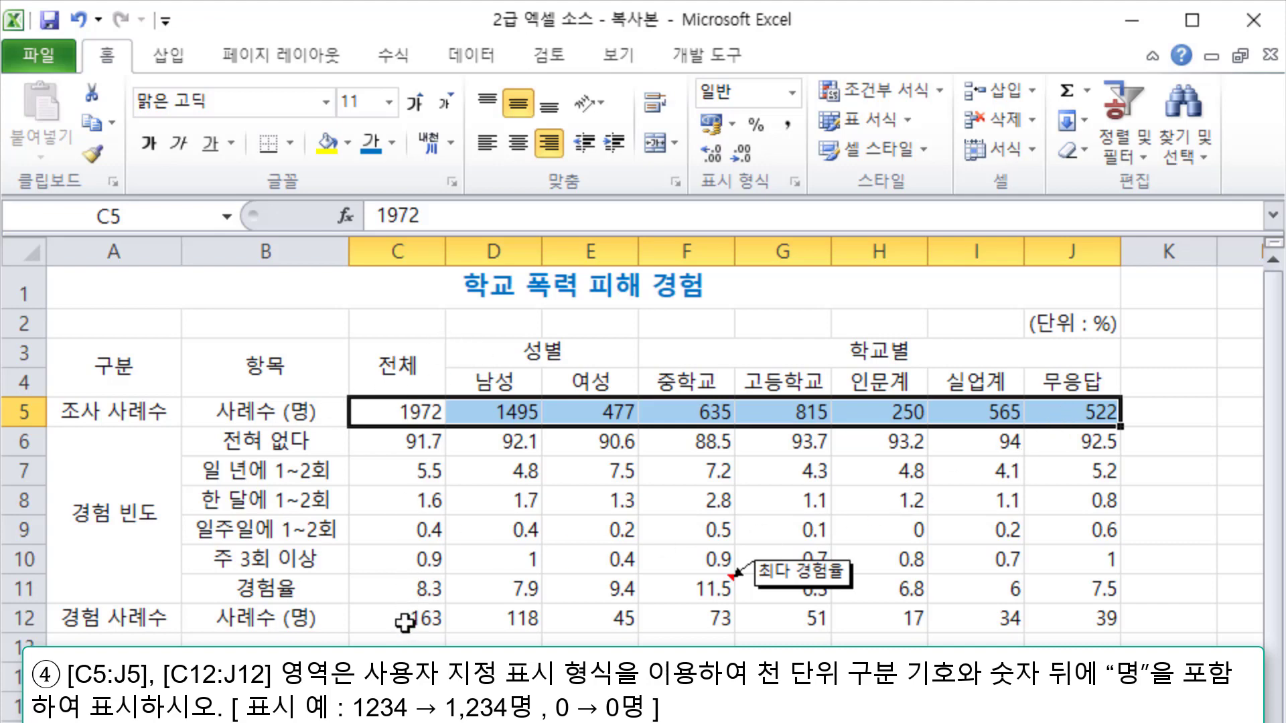
pyautogui.keyDown('ctrl'); pyautogui.moveTo(402, 619); pyautogui.dragTo(1069, 629); pyautogui.keyUp('ctrl')
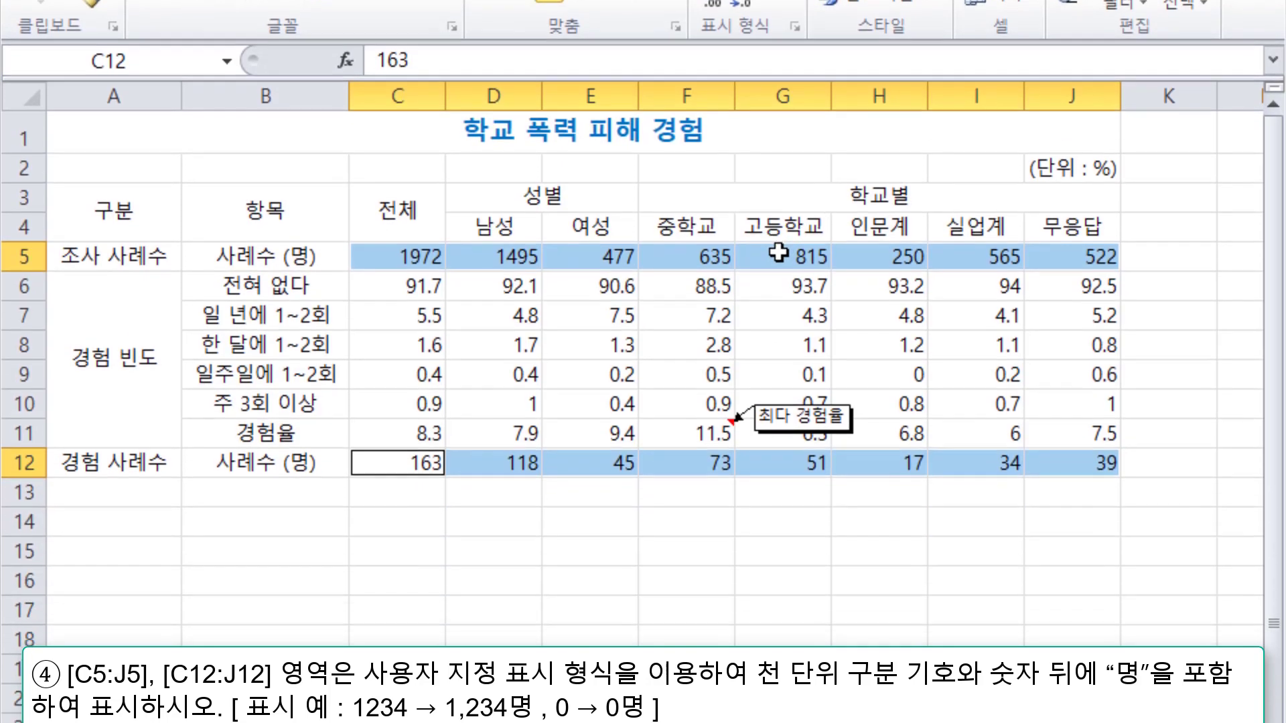
pyautogui.rightClick(779, 413)
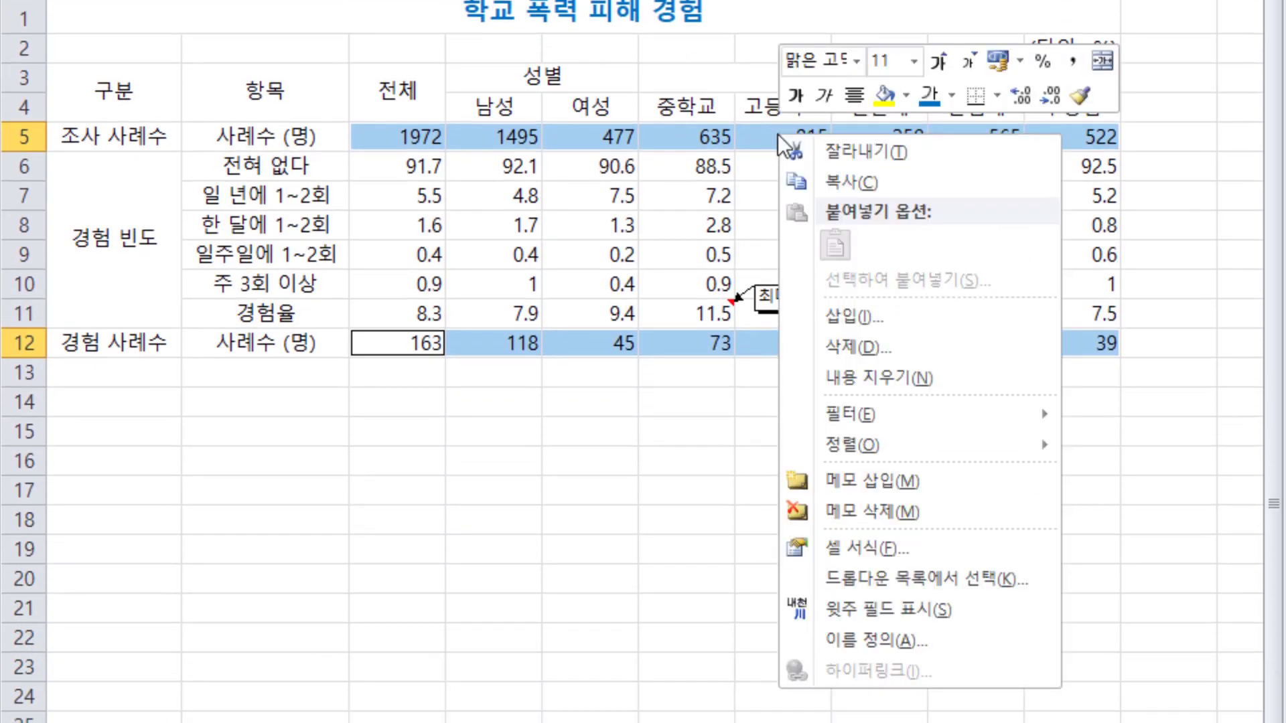
pyautogui.click(871, 550)
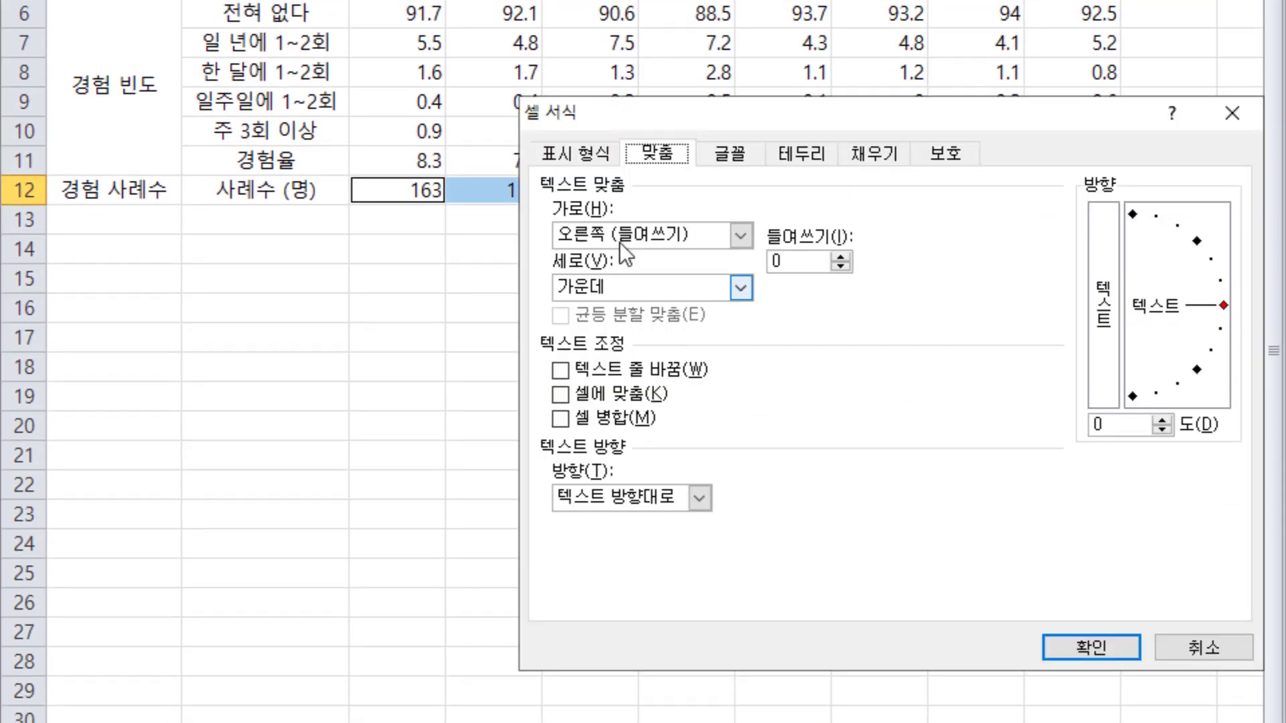
pyautogui.click(580, 155)
pyautogui.click(603, 386)
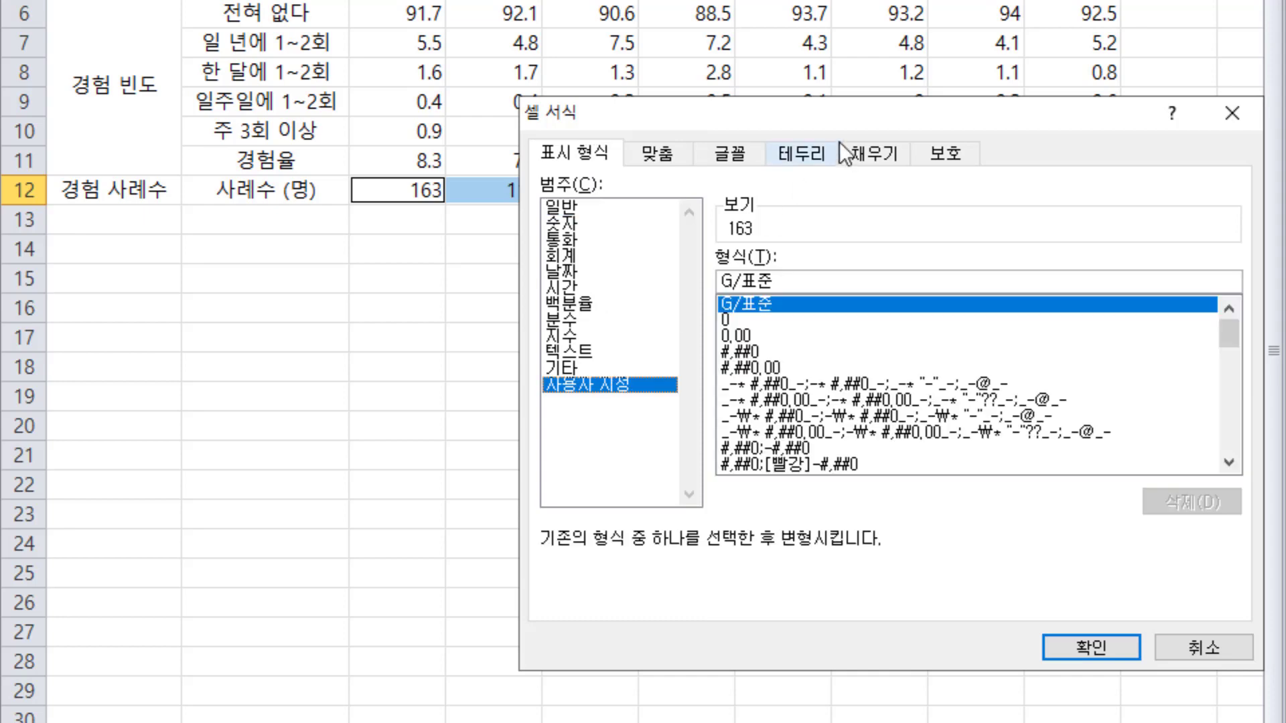
pyautogui.moveTo(842, 114); pyautogui.dragTo(770, 113)
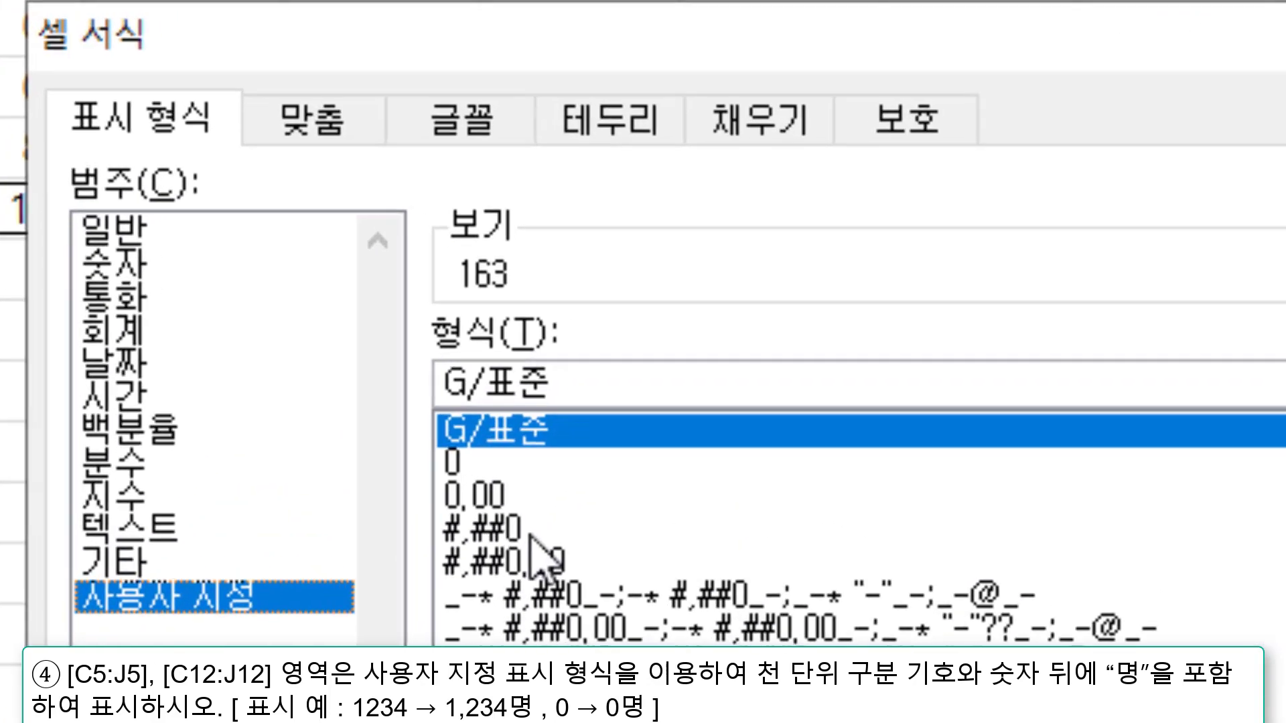
pyautogui.click(653, 274)
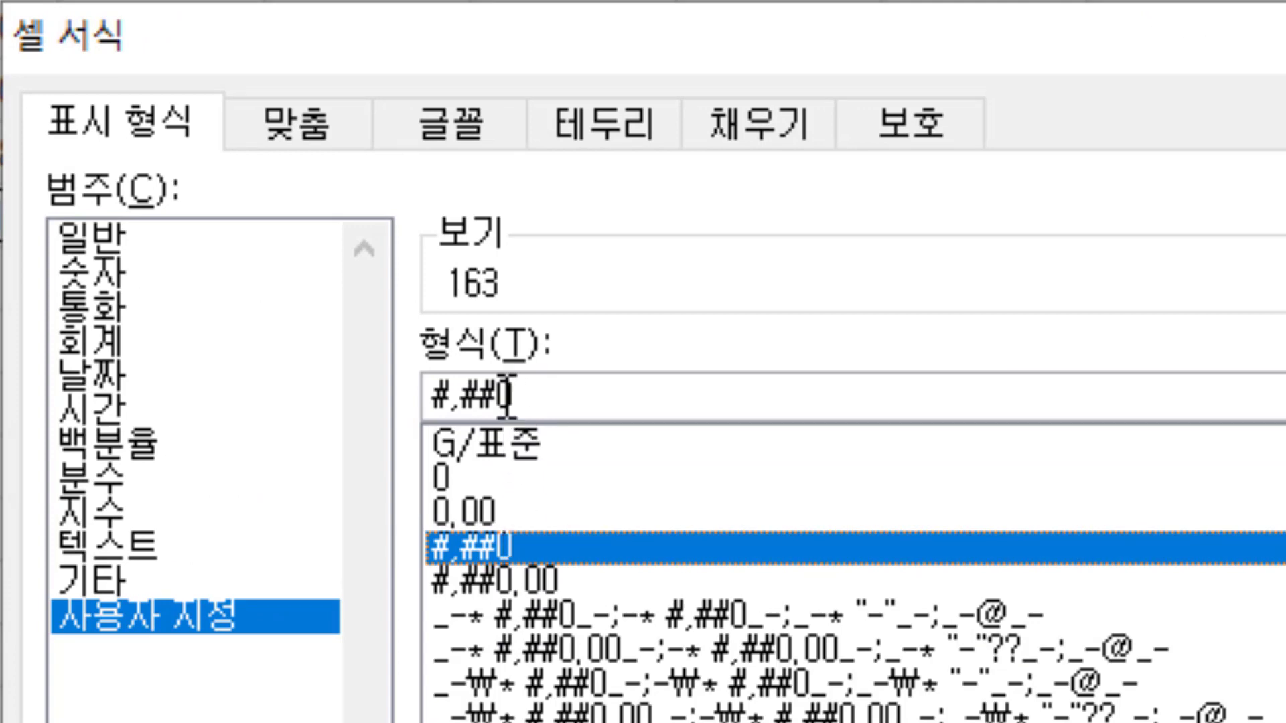
pyautogui.click(548, 405)
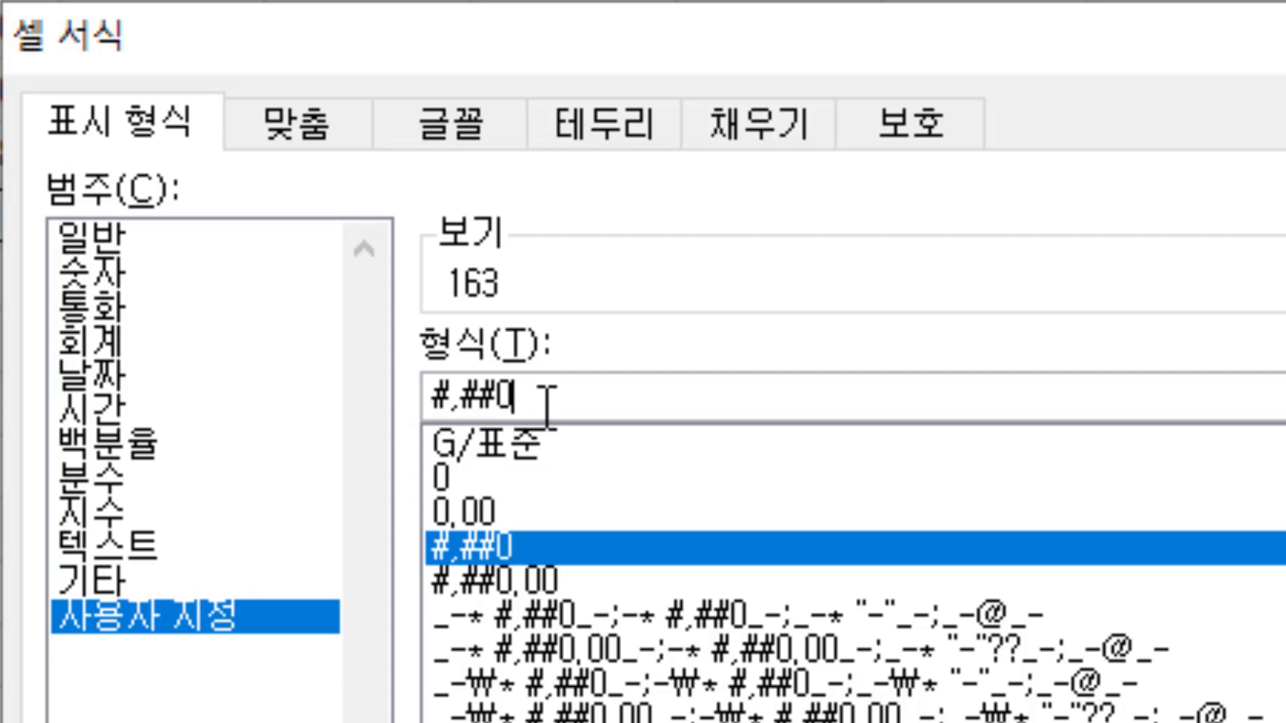
pyautogui.write('au')
pyautogui.press('BackSpace')
pyautogui.press('BackSpace')
pyautogui.write('명')
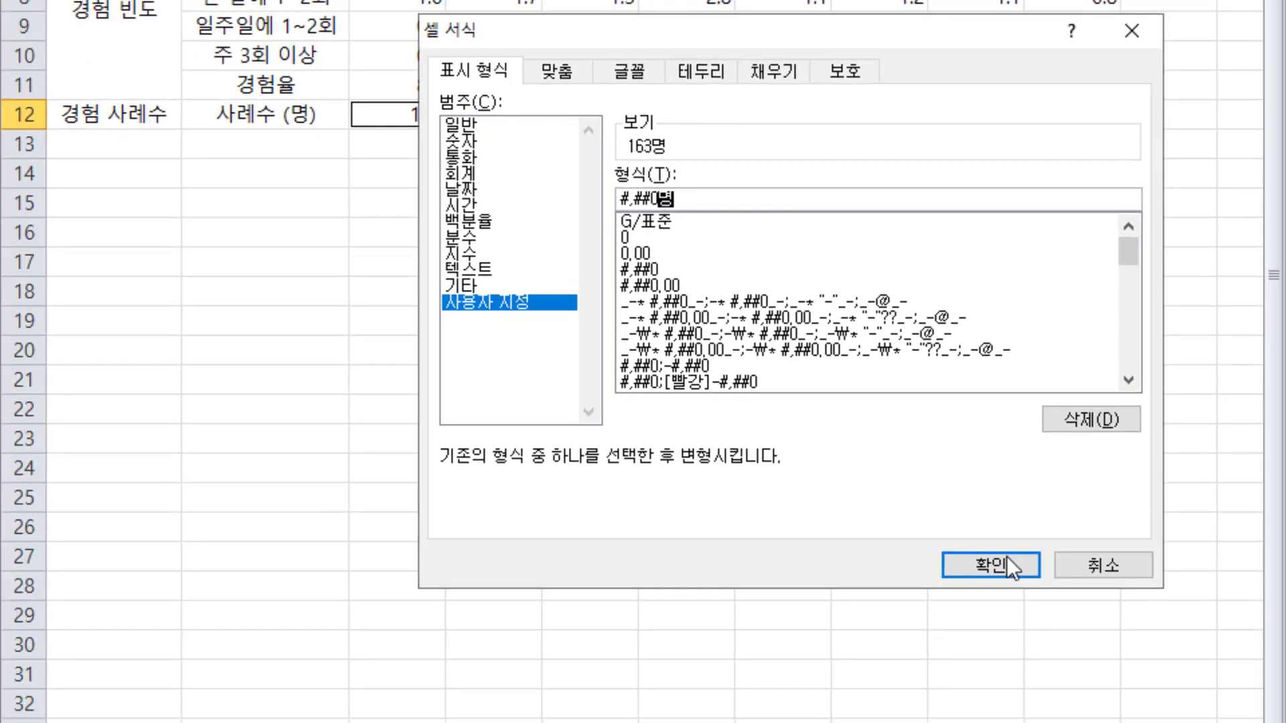
pyautogui.click(1007, 559)
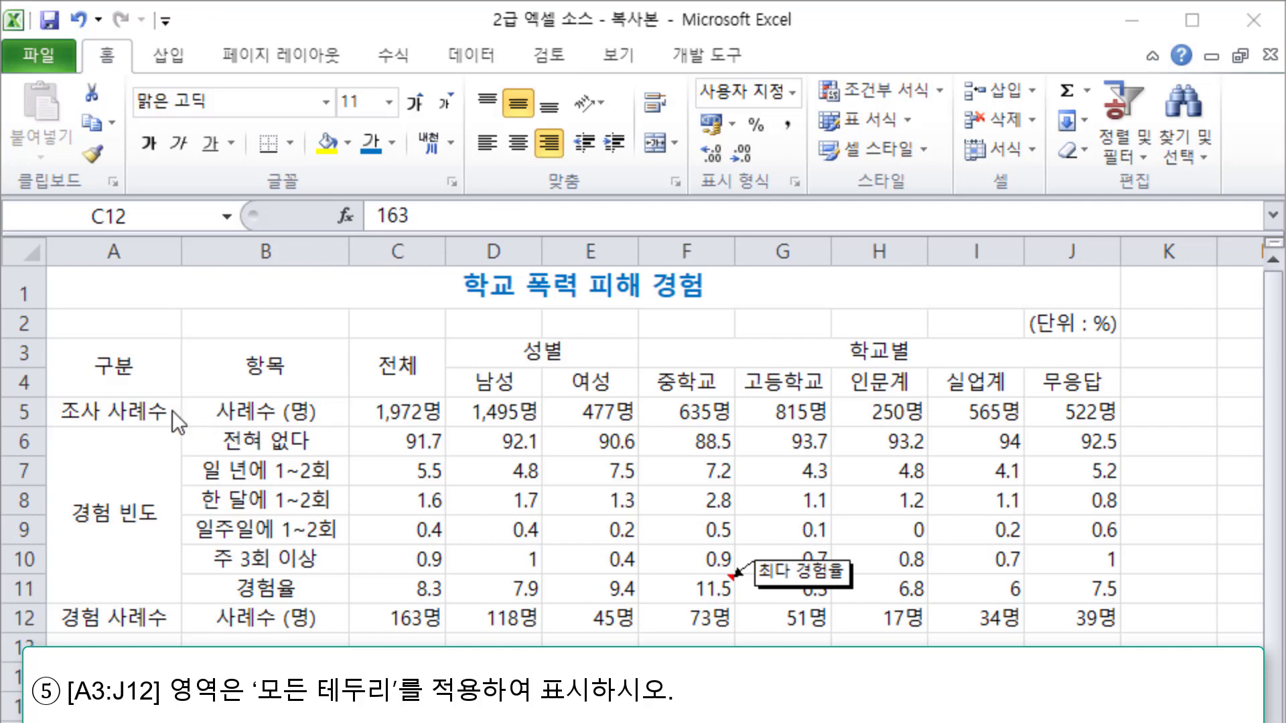
# Apply all borders (모든 테두리) to the table range A3:J12
pyautogui.click(104, 350)
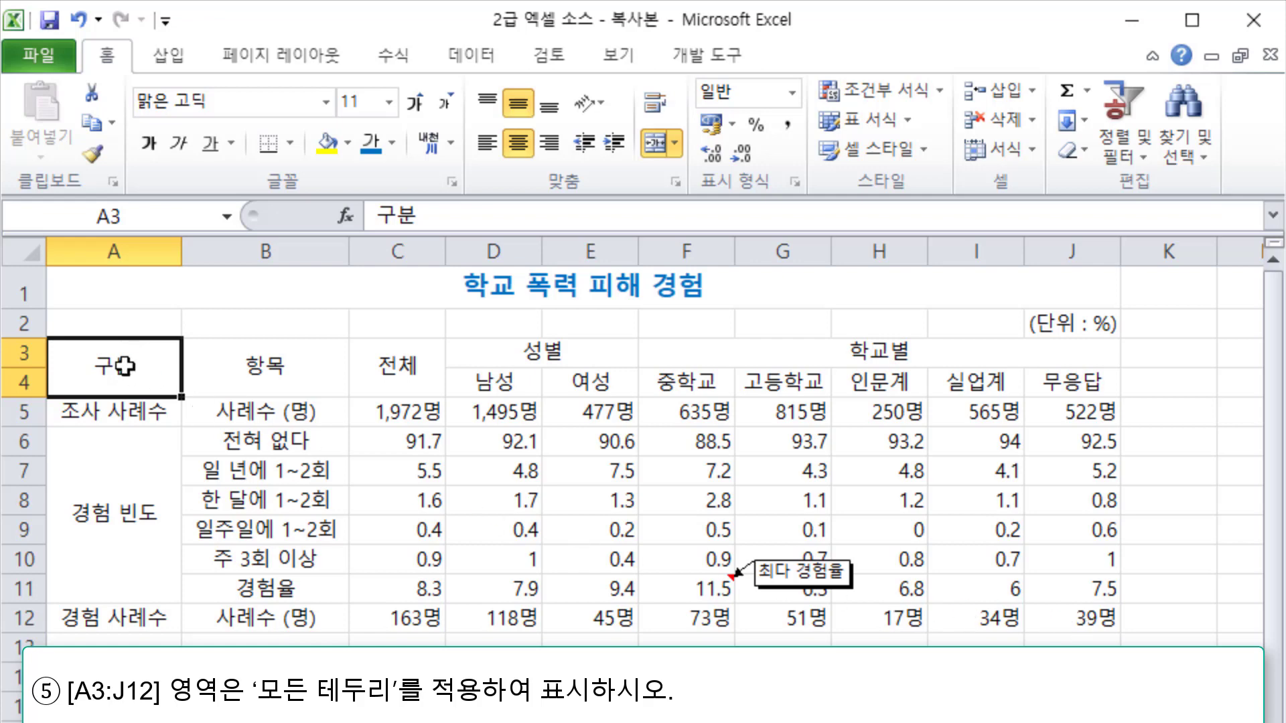
pyautogui.moveTo(100, 360); pyautogui.dragTo(1058, 623)
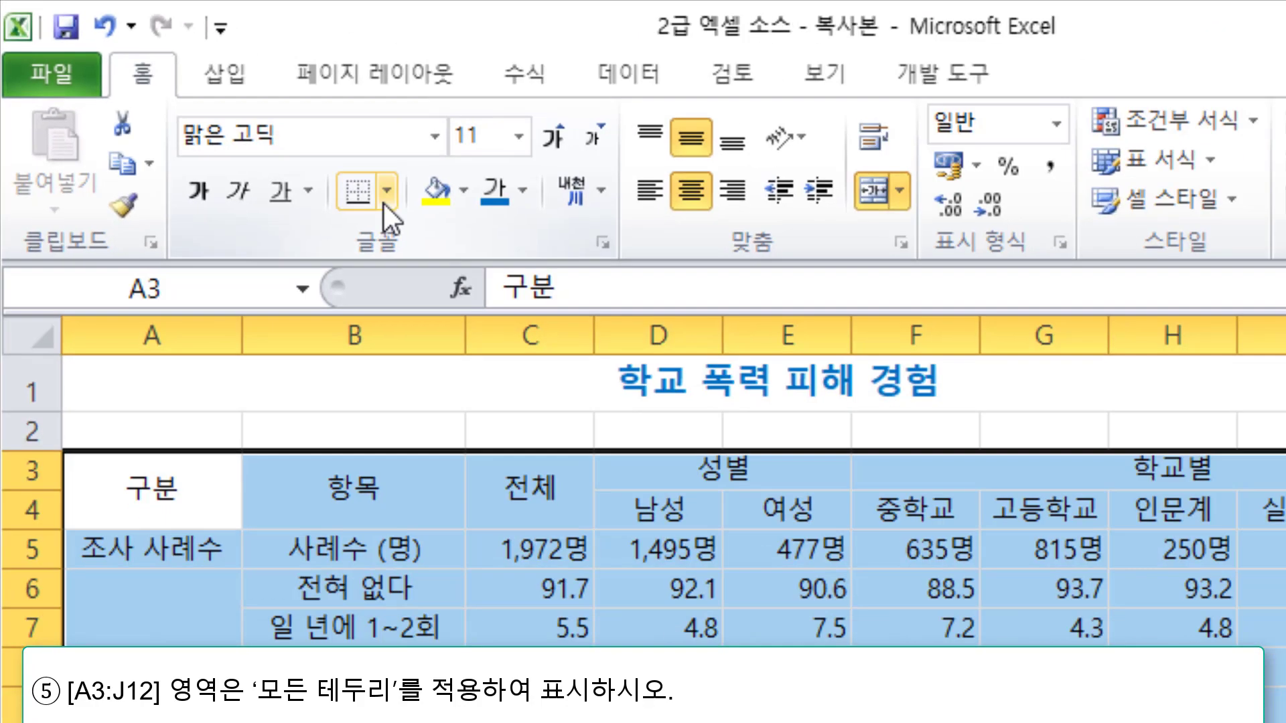
pyautogui.click(386, 191)
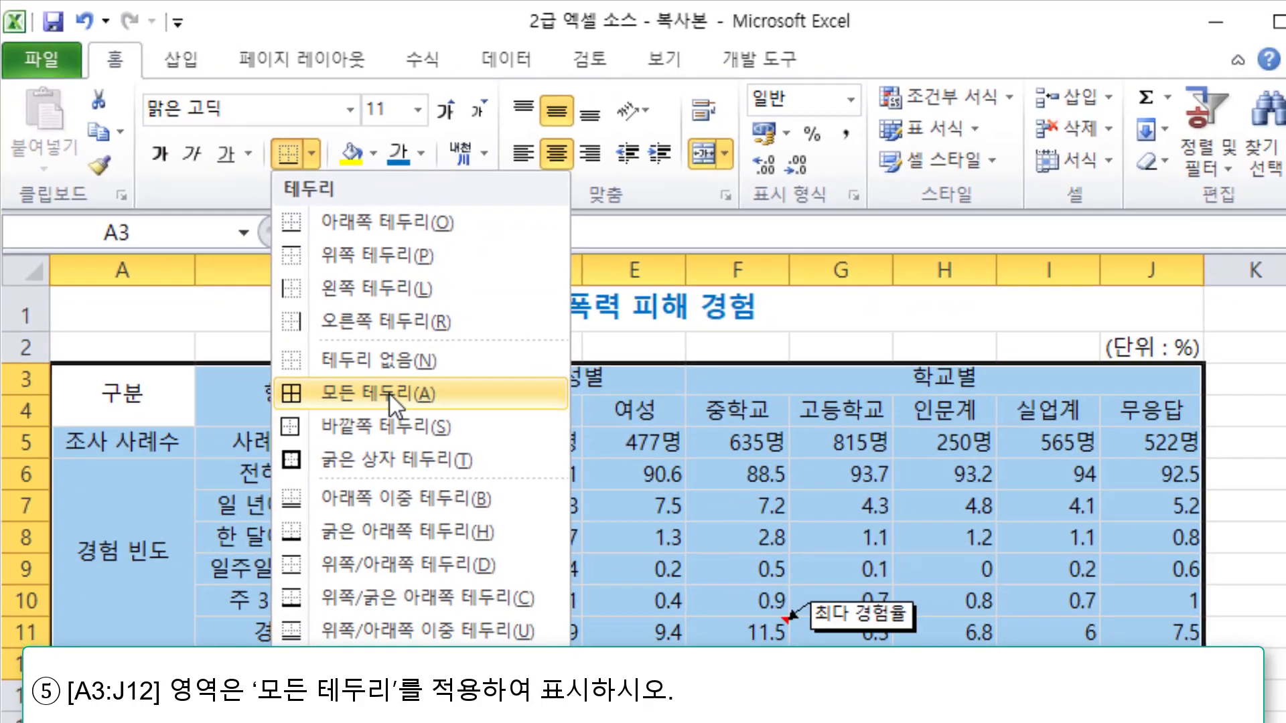
pyautogui.click(390, 395)
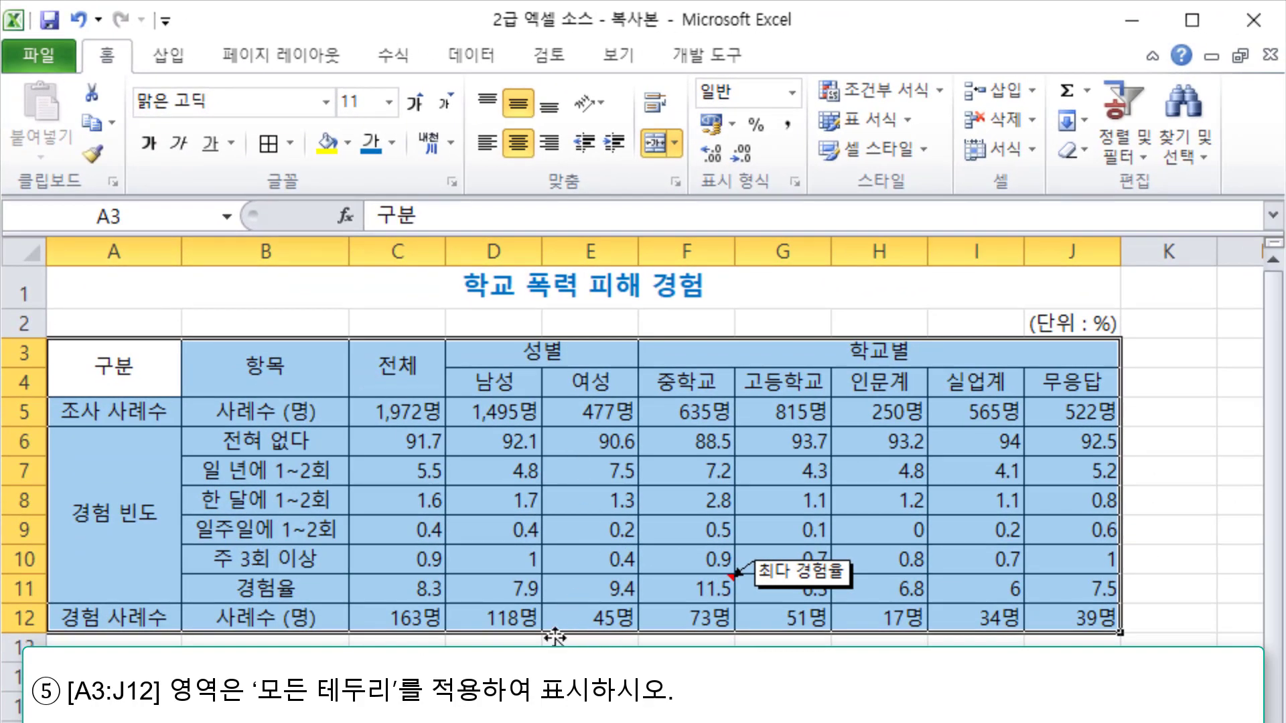
pyautogui.click(546, 640)
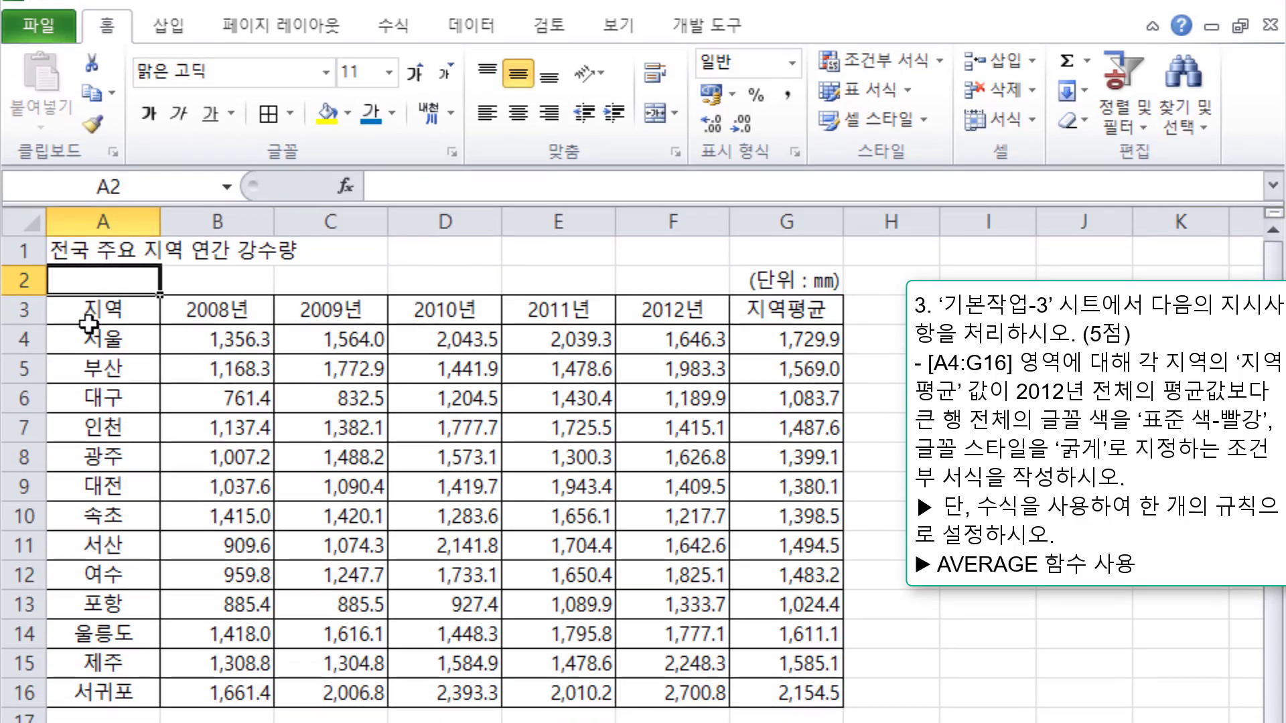
# Examine the rainfall data in A4:G16, the 2012년 values in F4:F16 and the 지역평균 cells from G4 to G16
pyautogui.click(86, 371)
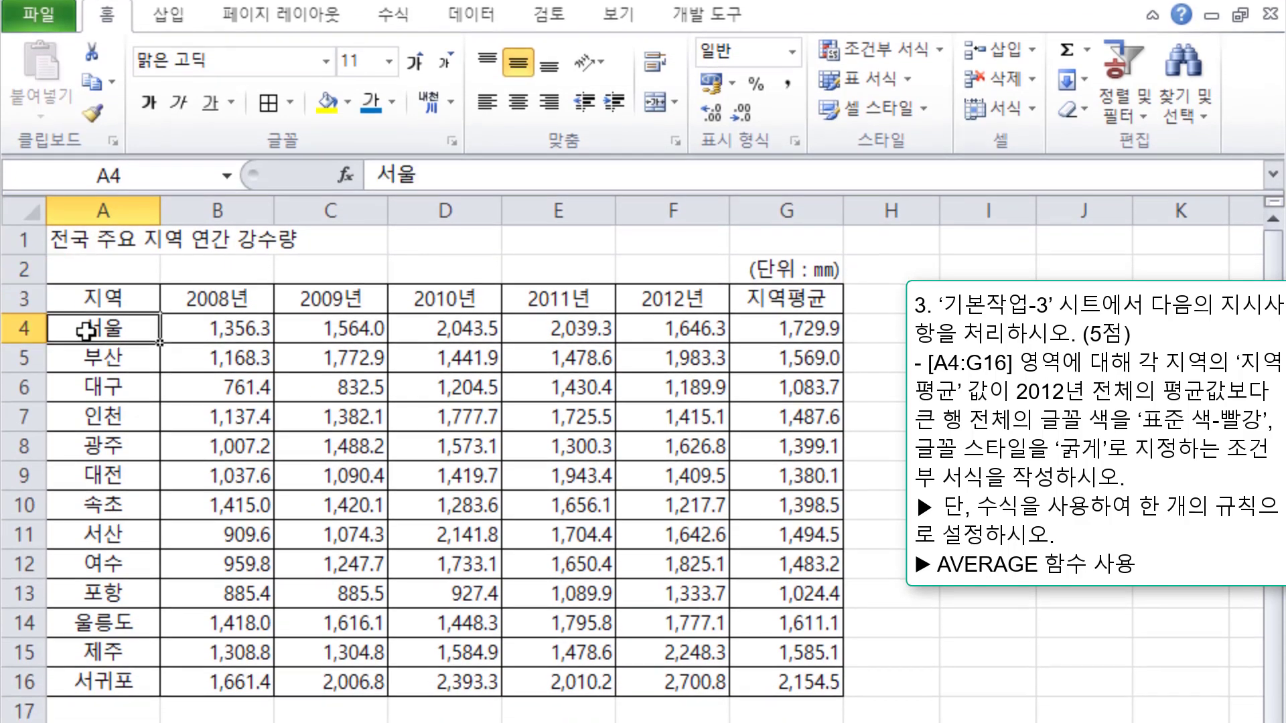
pyautogui.moveTo(86, 330); pyautogui.dragTo(777, 687)
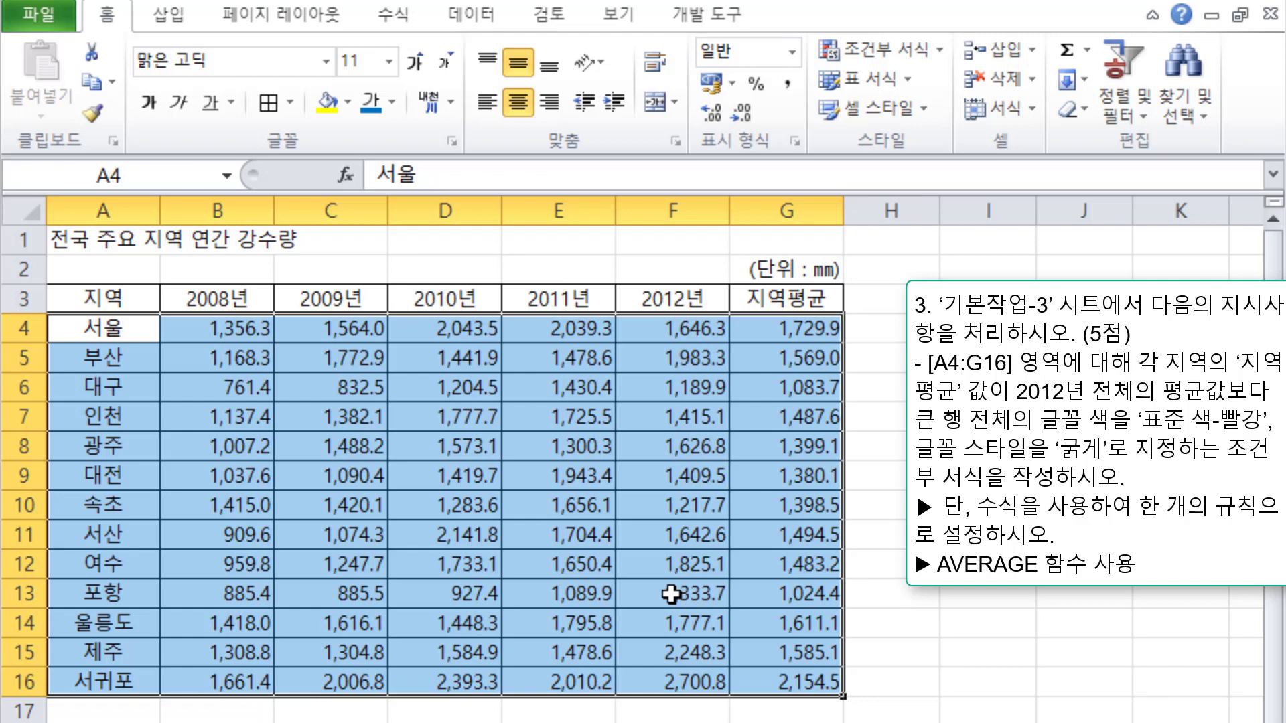
pyautogui.click(670, 593)
pyautogui.click(683, 333)
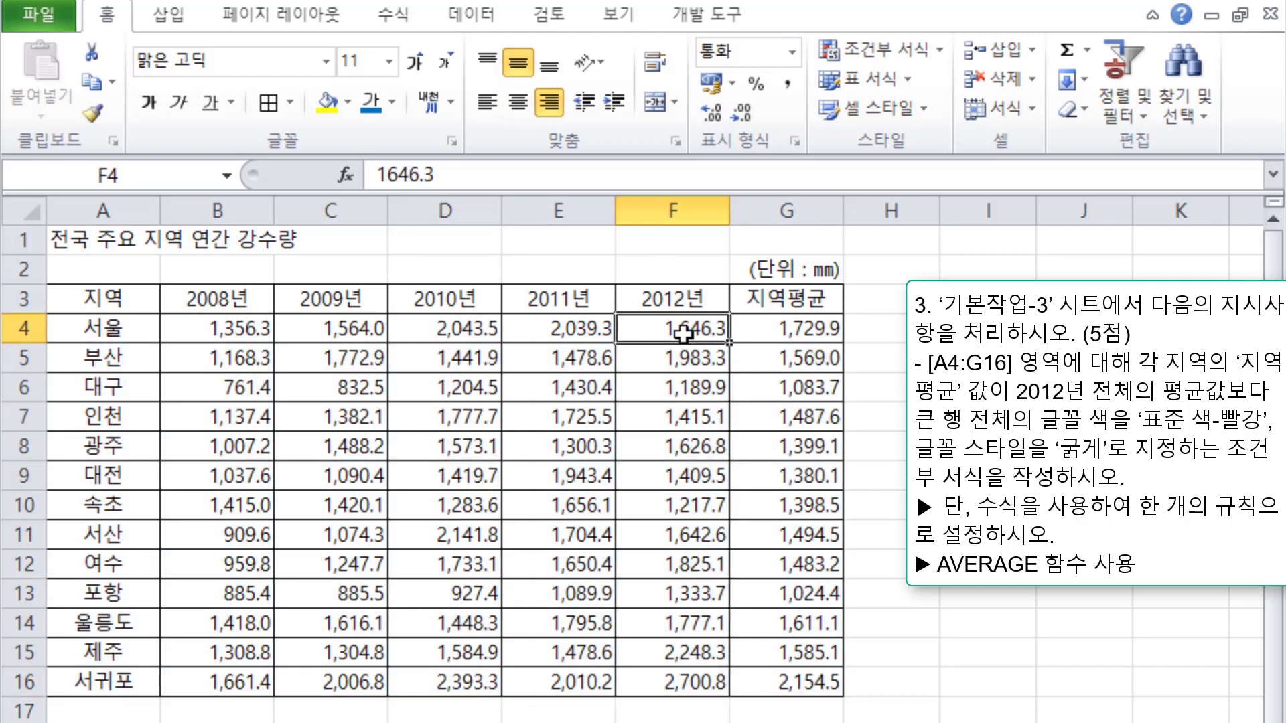
pyautogui.moveTo(683, 333); pyautogui.dragTo(669, 680)
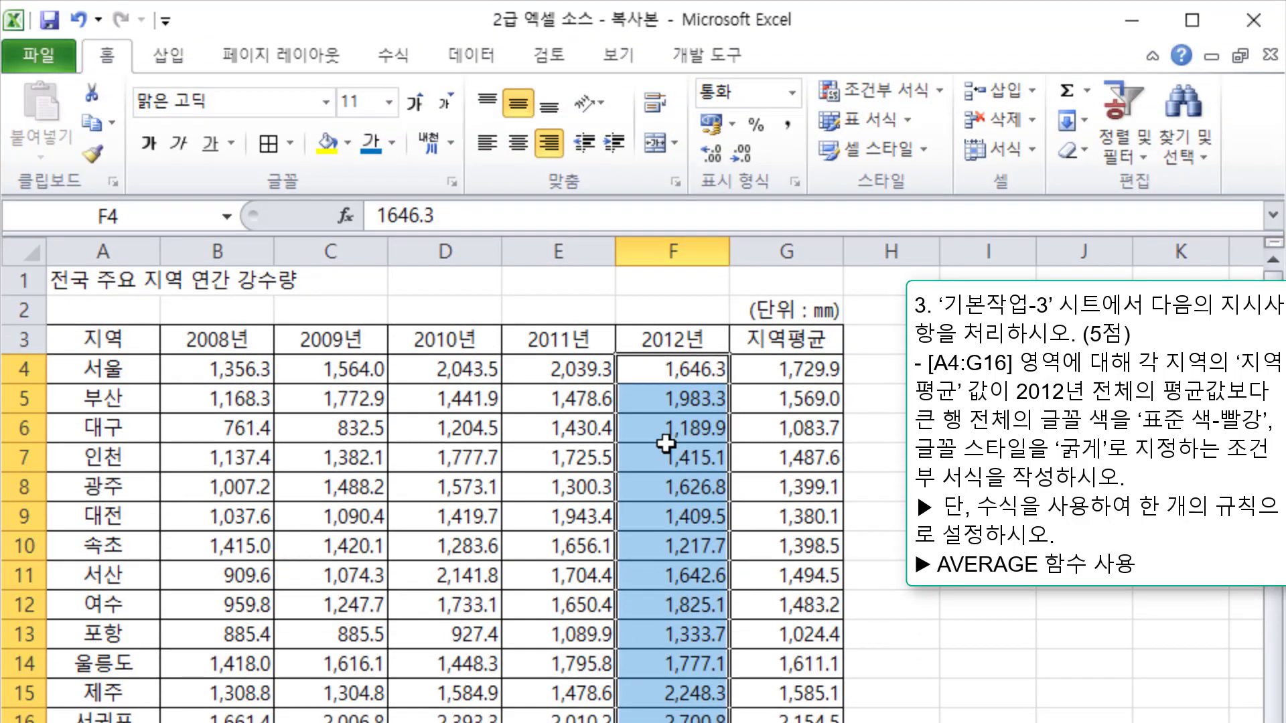
pyautogui.click(804, 369)
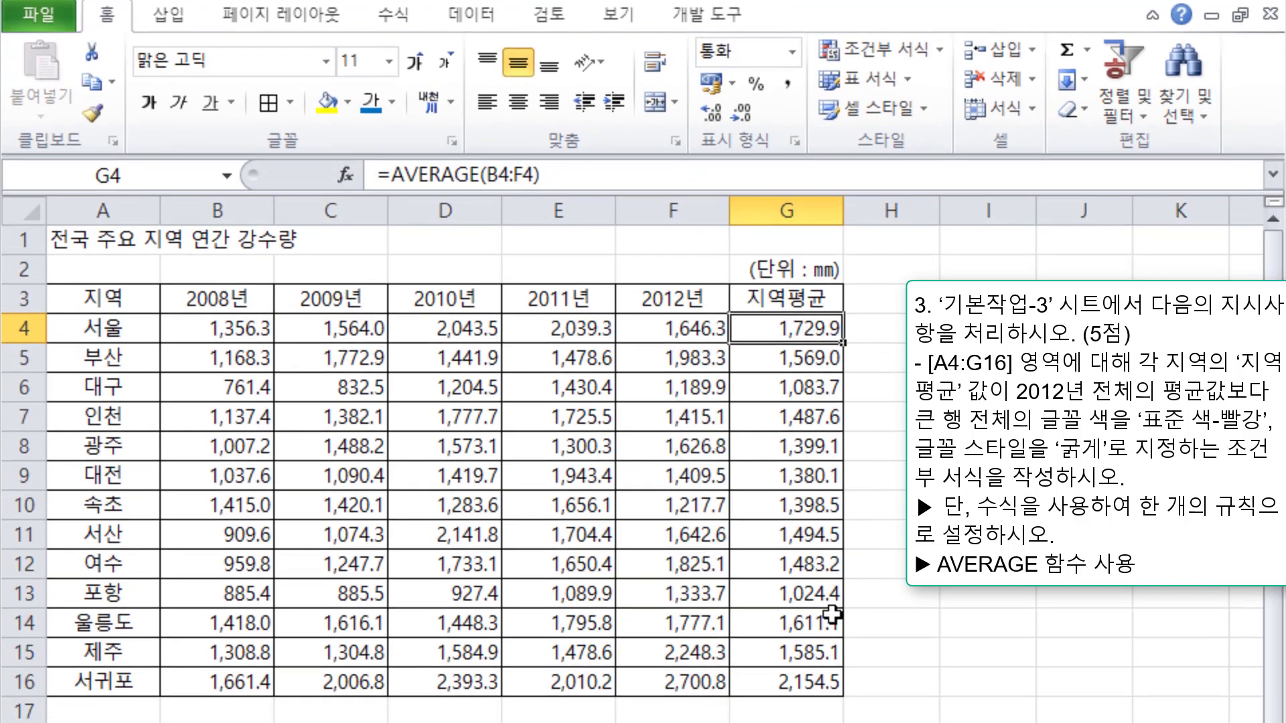
pyautogui.keyDown('ctrl'); pyautogui.click(805, 682); pyautogui.keyUp('ctrl')
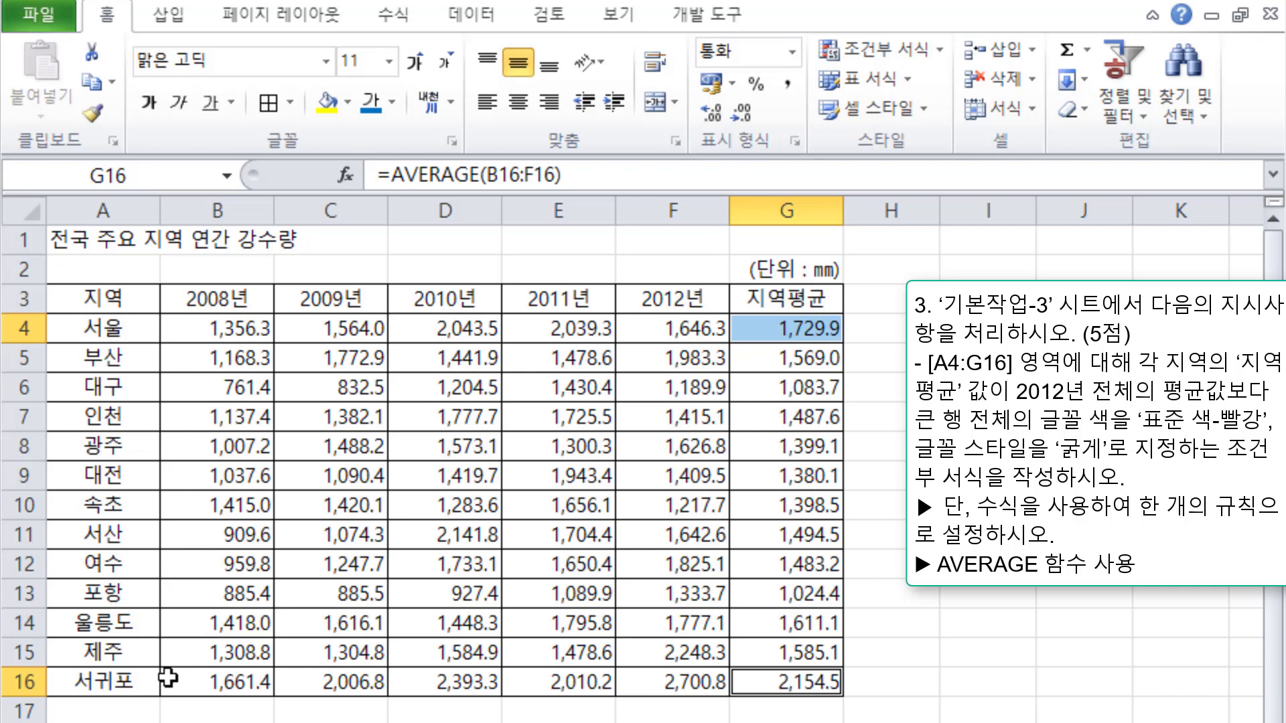
pyautogui.moveTo(92, 328); pyautogui.dragTo(771, 328)
pyautogui.keyDown('ctrl'); pyautogui.click(96, 680); pyautogui.keyUp('ctrl')
pyautogui.moveTo(96, 680); pyautogui.dragTo(749, 678)
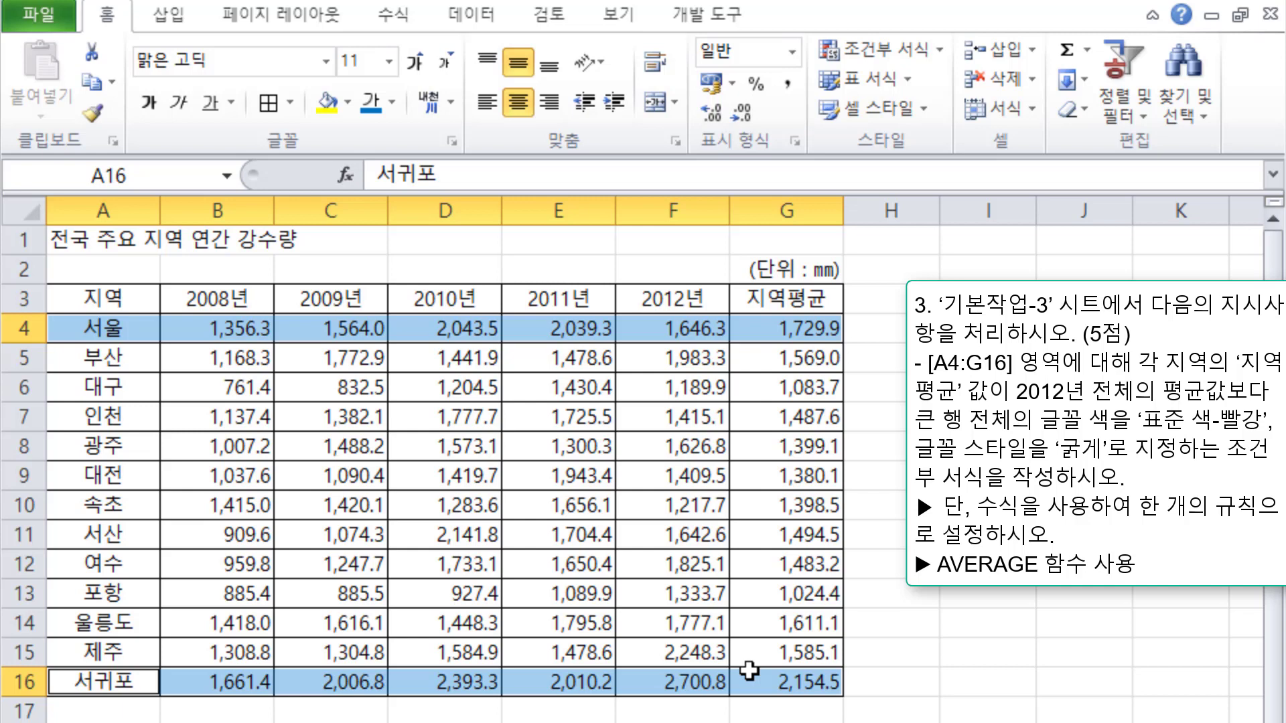
pyautogui.click(921, 573)
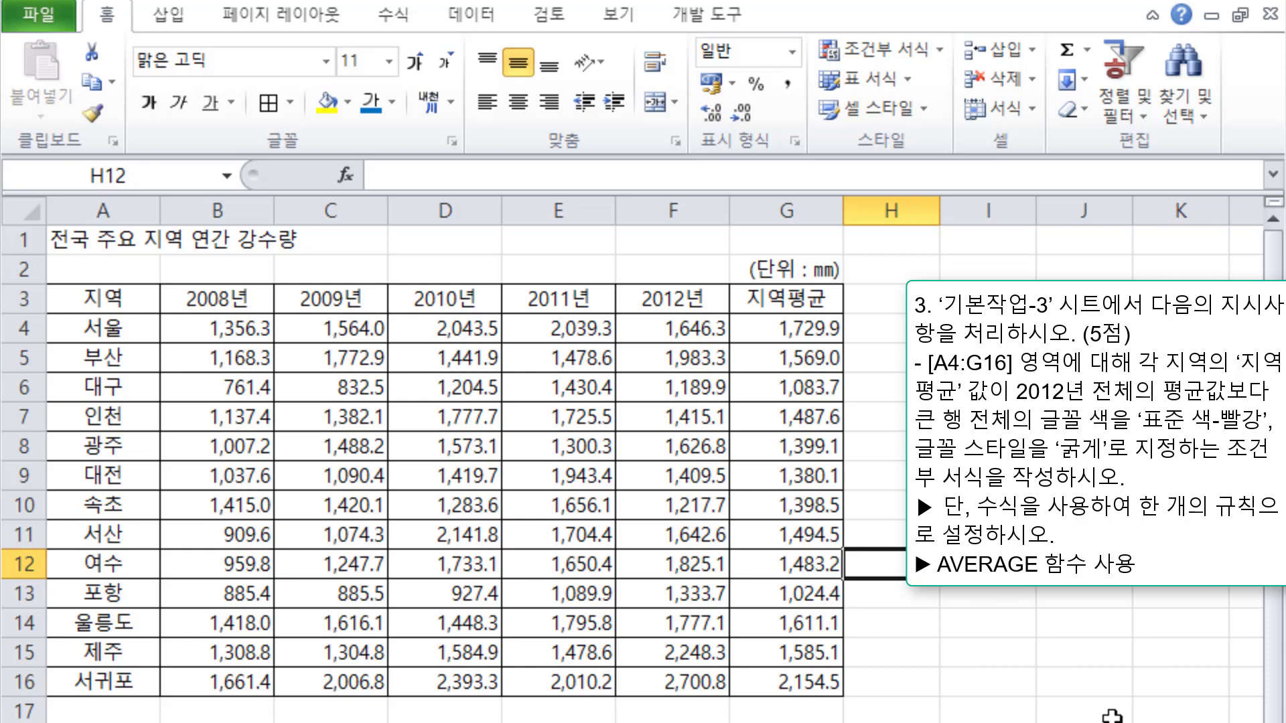
# Start a new conditional formatting rule for A4:G16 that uses a formula to determine which cells to format (수식을 사용하여 서식을 지정할 셀 결정)
pyautogui.click(70, 329)
pyautogui.moveTo(69, 328); pyautogui.dragTo(780, 685)
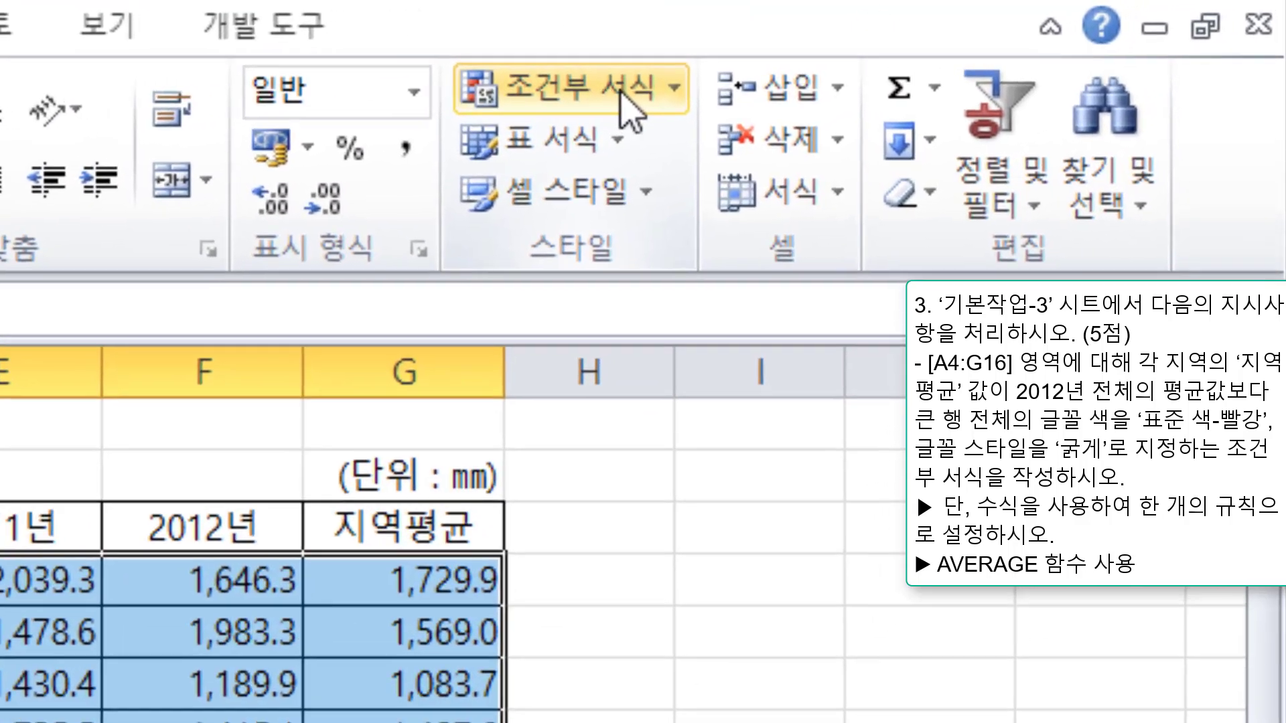
pyautogui.click(910, 50)
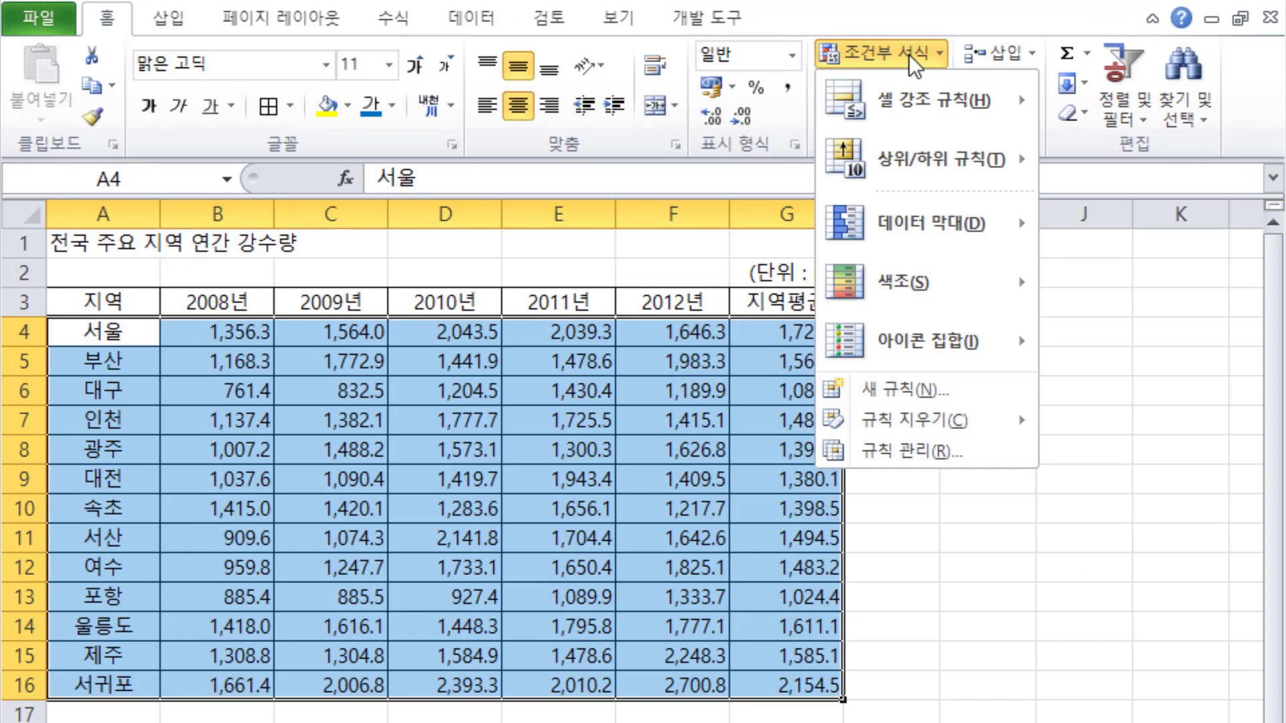
pyautogui.click(963, 389)
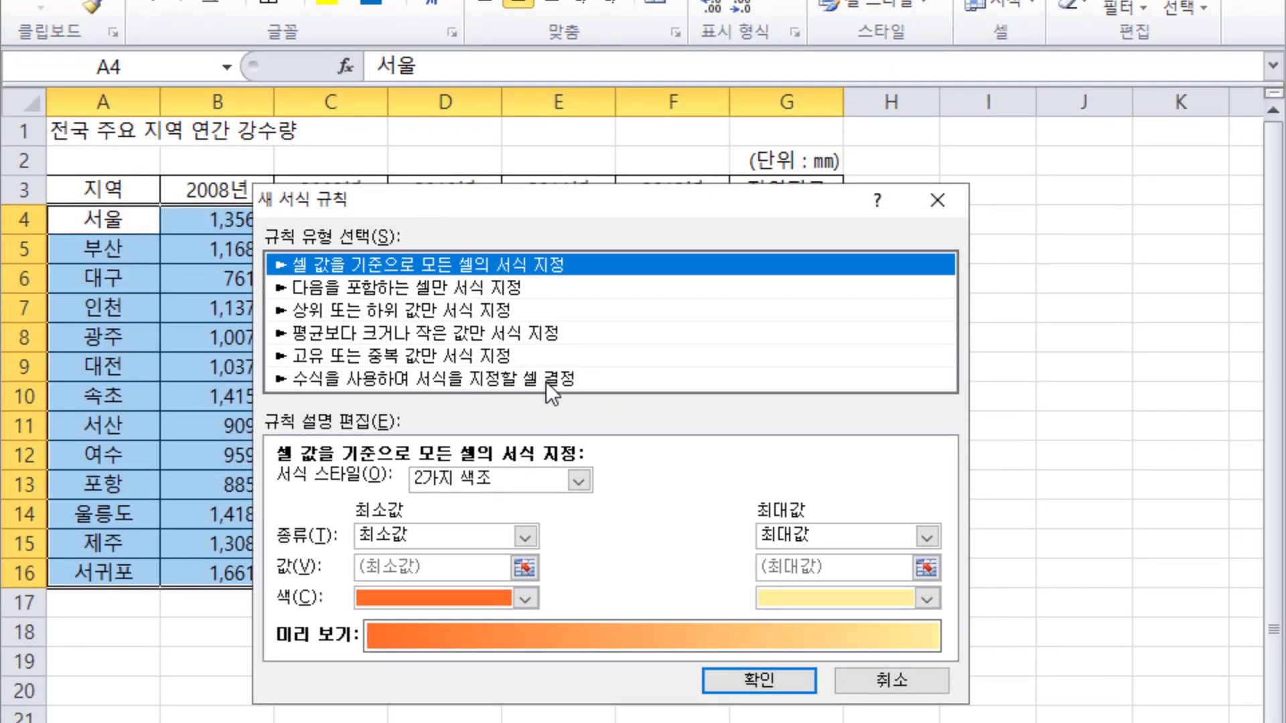
pyautogui.click(545, 379)
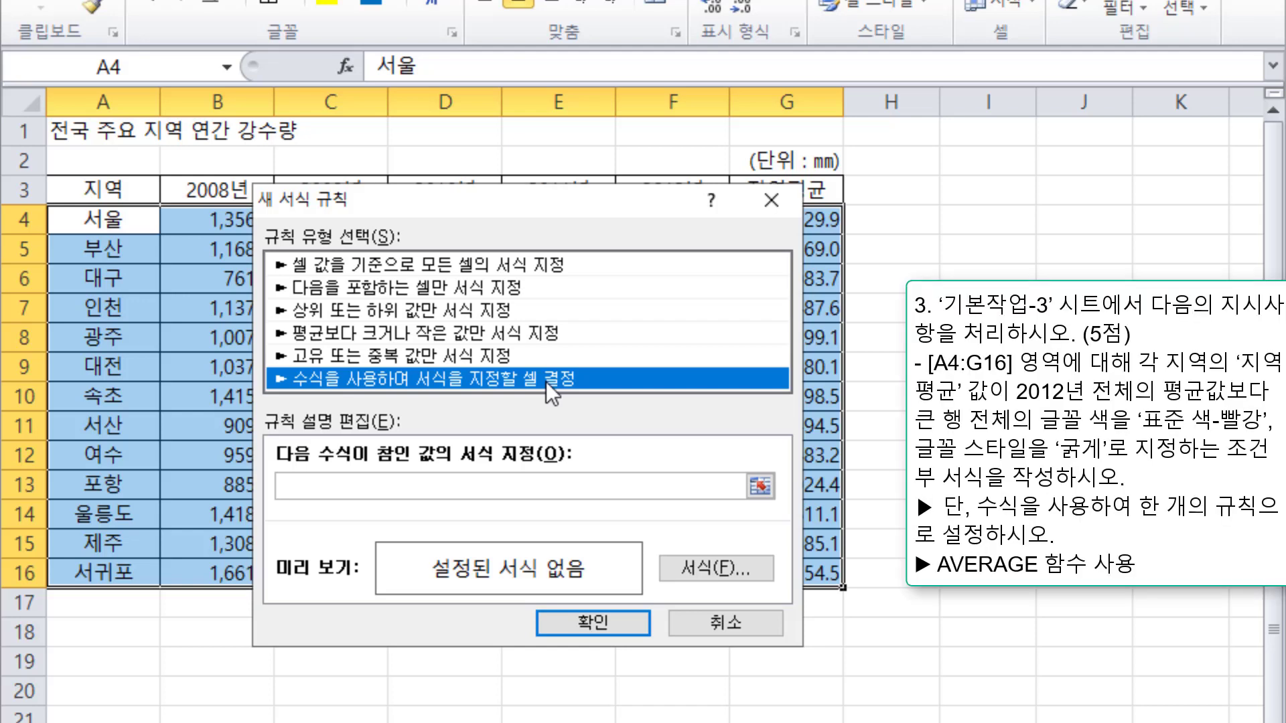
# Enter the rule formula =$G$4>average($F$4:$F$16) to compare the 지역평균 value with the 2012년 average
pyautogui.click(345, 486)
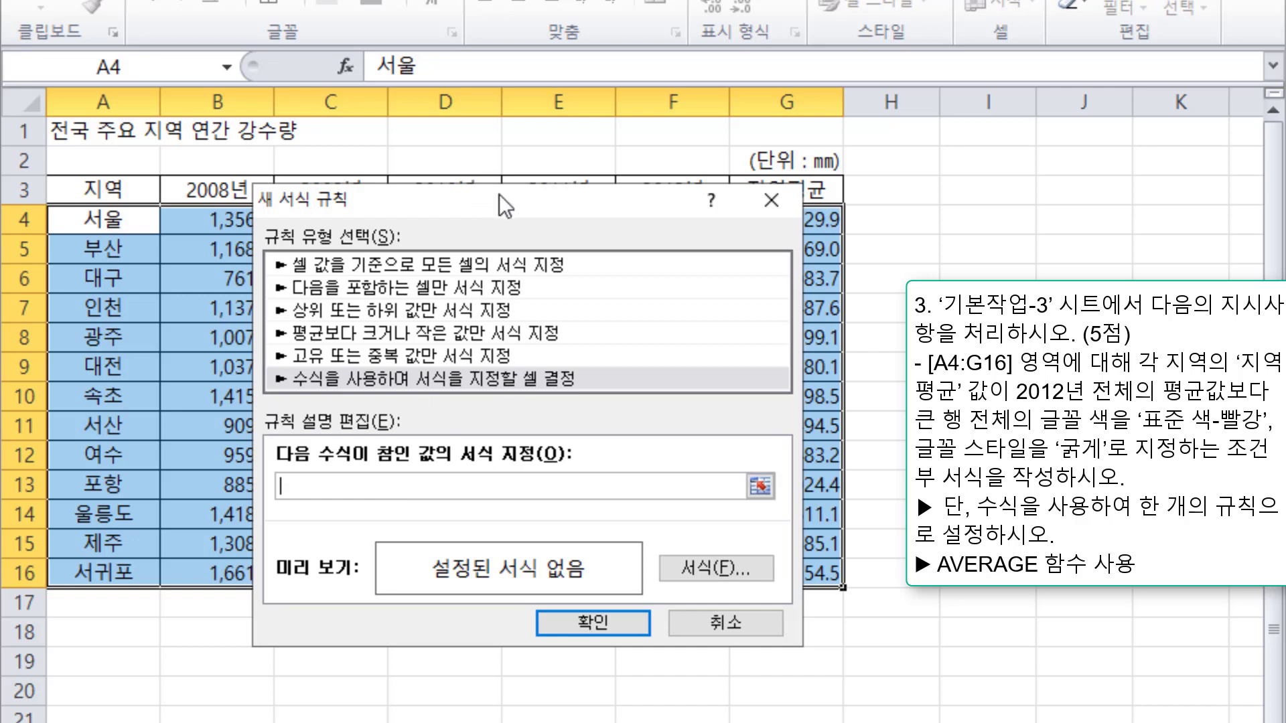
pyautogui.moveTo(500, 194); pyautogui.dragTo(701, 283)
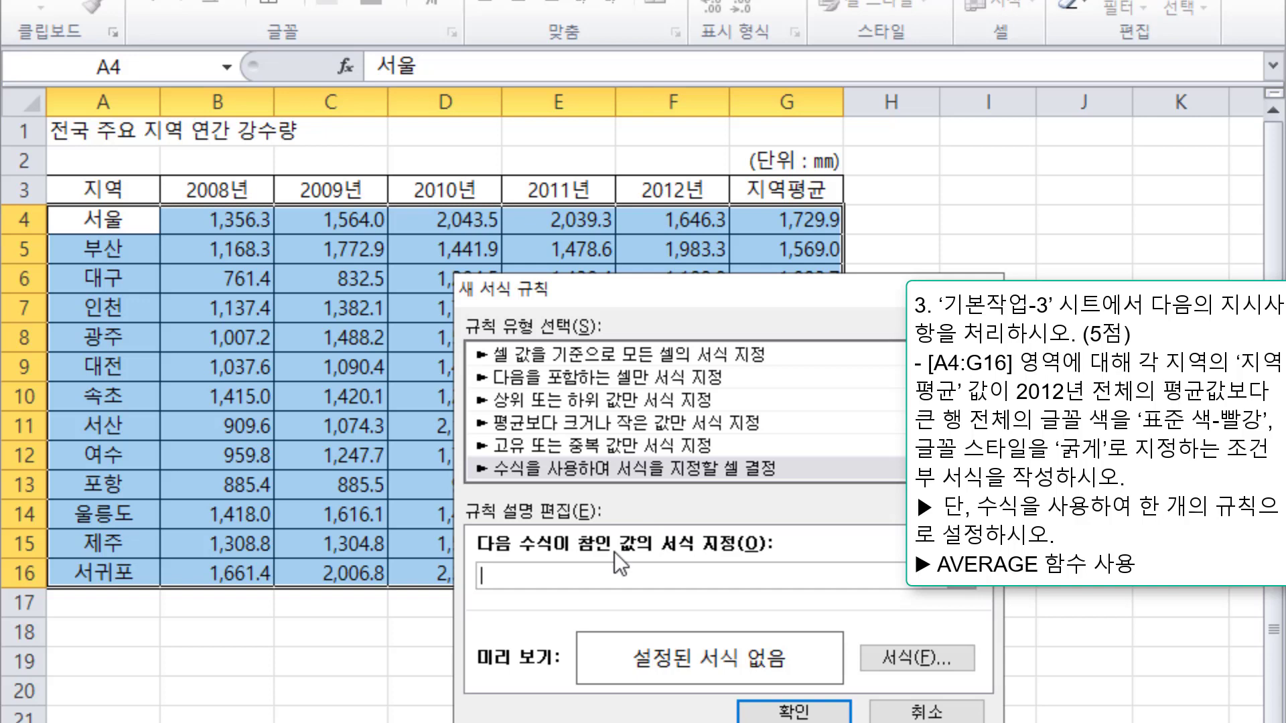
pyautogui.write('ㅋ')
pyautogui.press('BackSpace')
pyautogui.write('=')
pyautogui.click(796, 217)
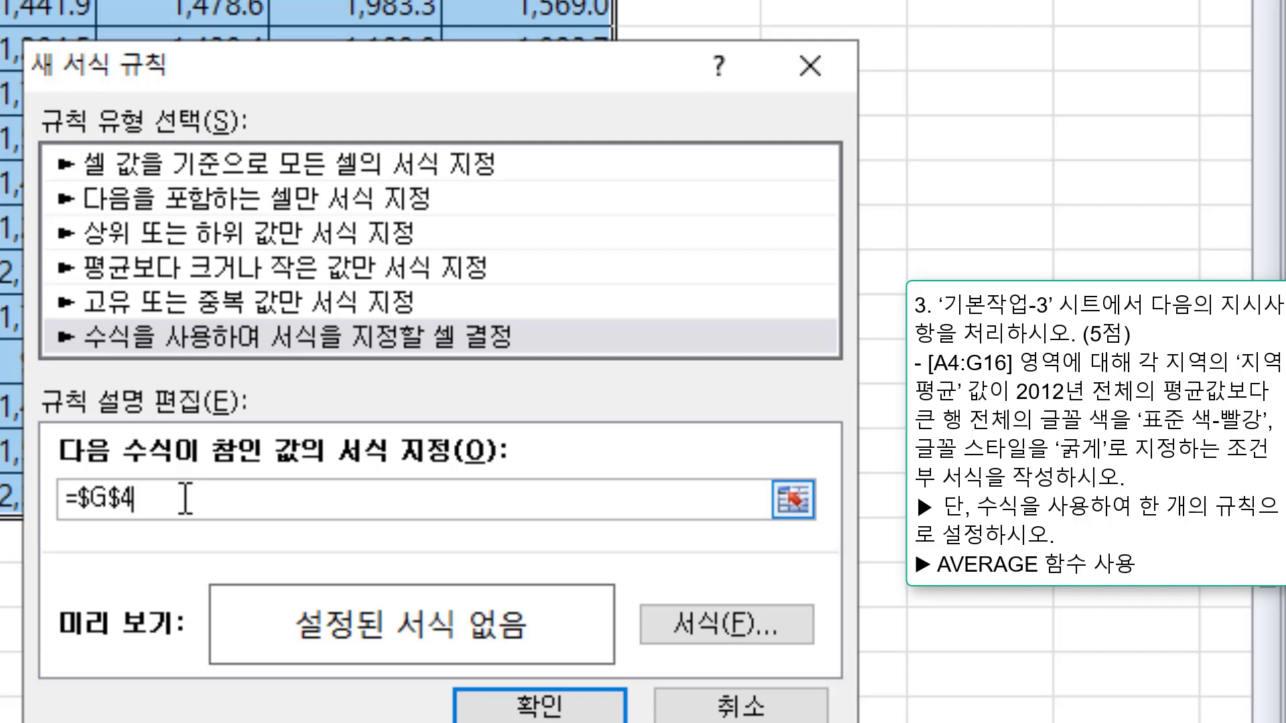
pyautogui.write('>ㅁ')
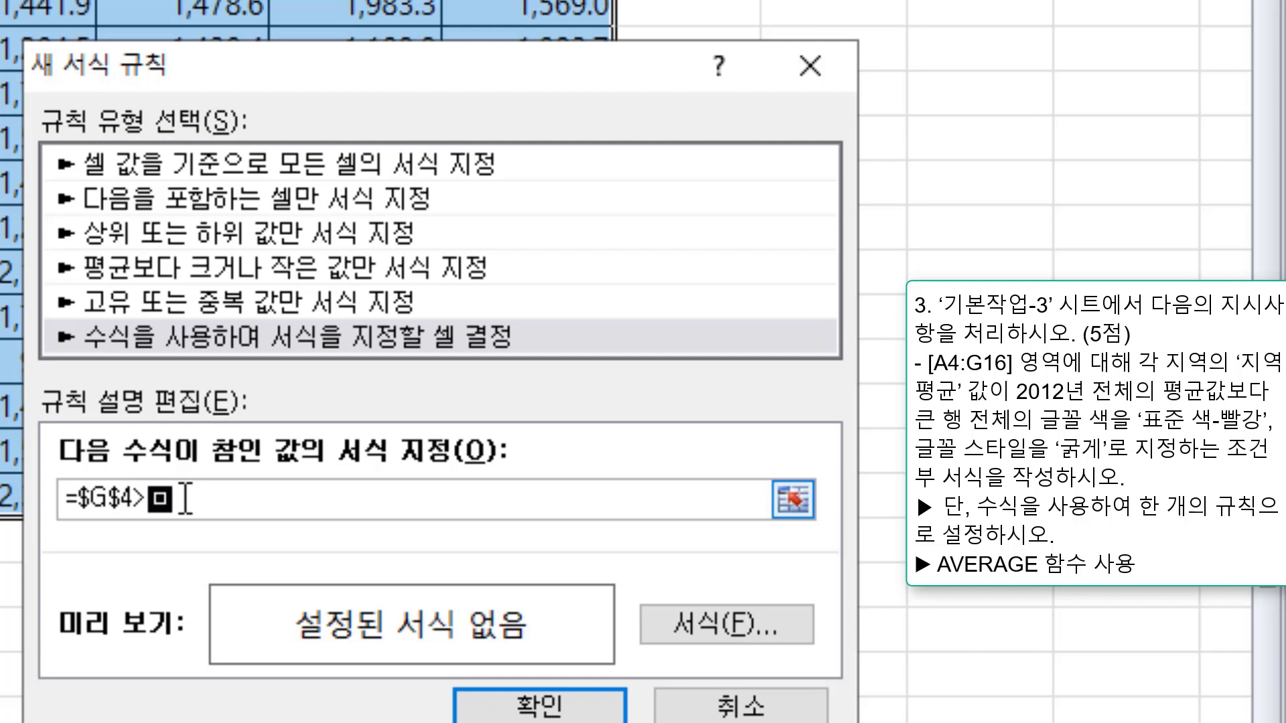
pyautogui.press('BackSpace')
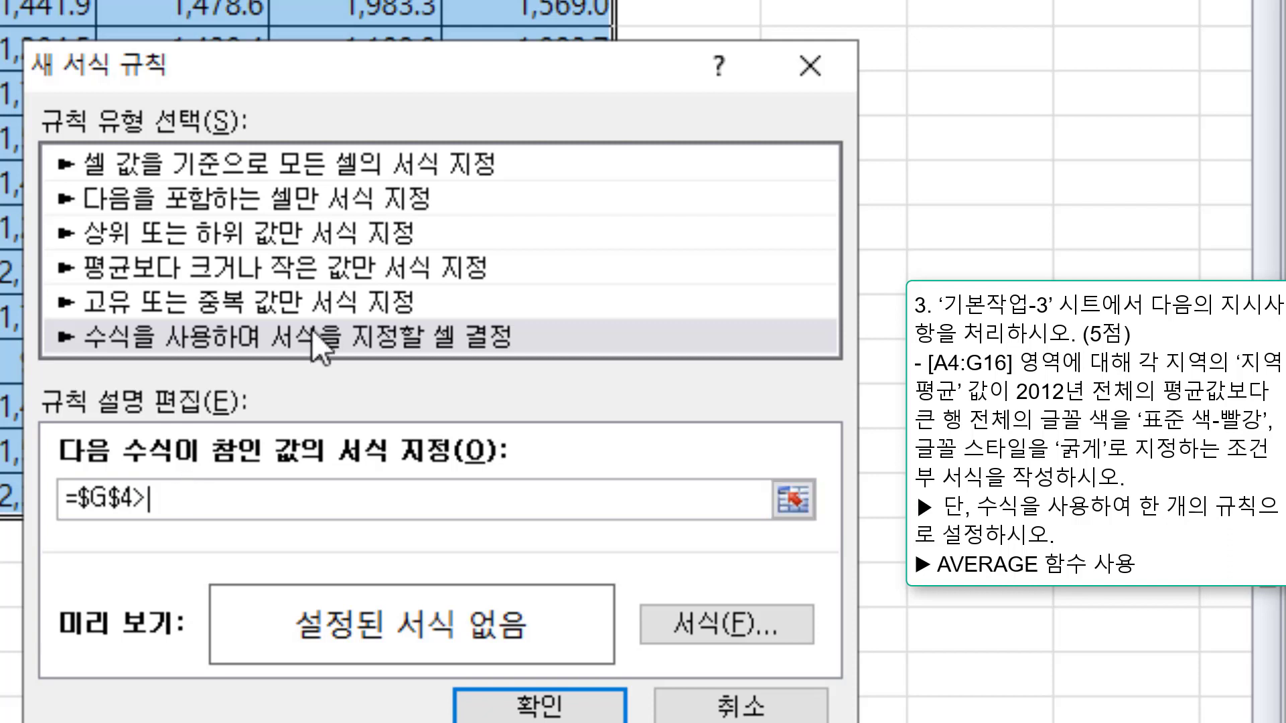
pyautogui.write('average(')
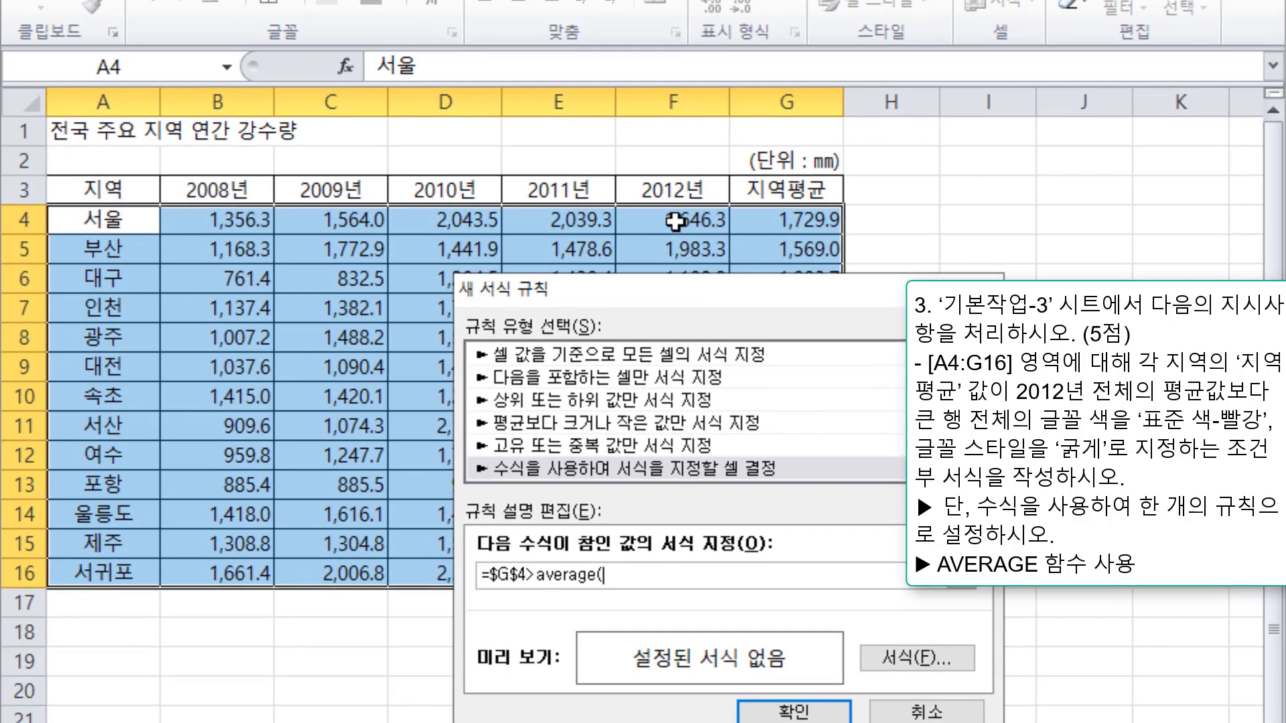
pyautogui.moveTo(672, 220); pyautogui.dragTo(675, 566)
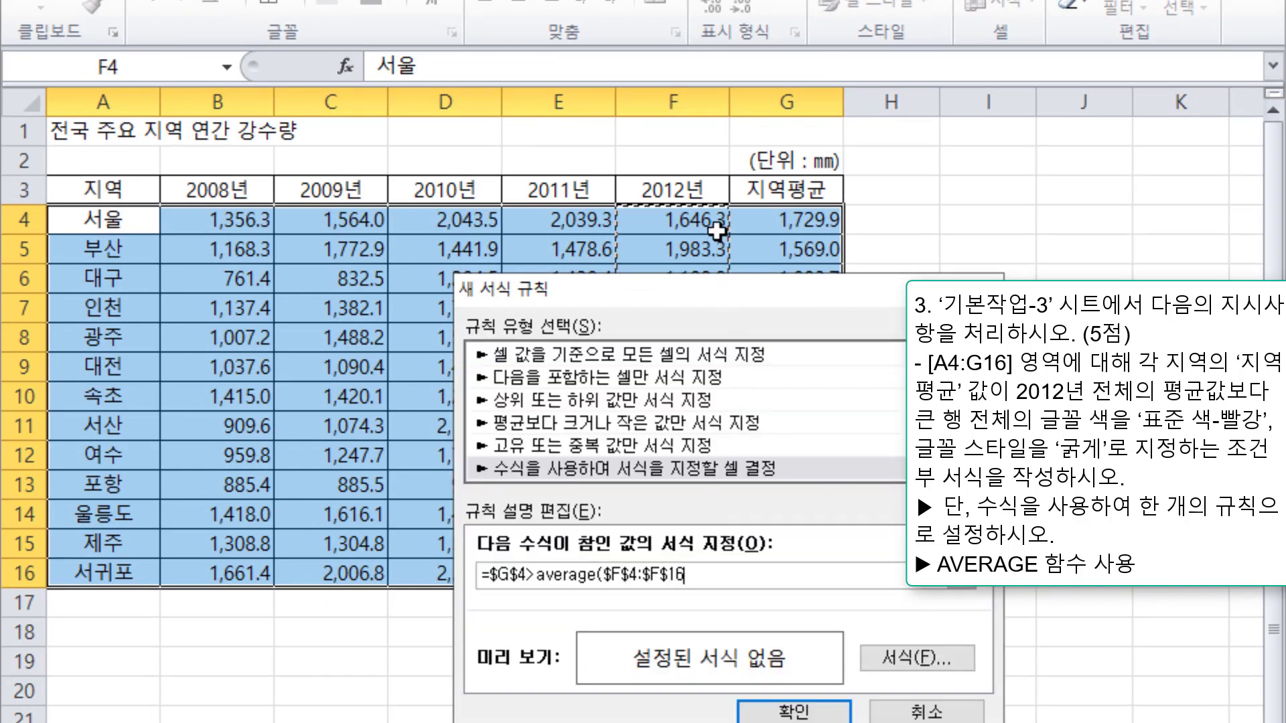
pyautogui.moveTo(677, 291); pyautogui.dragTo(266, 226)
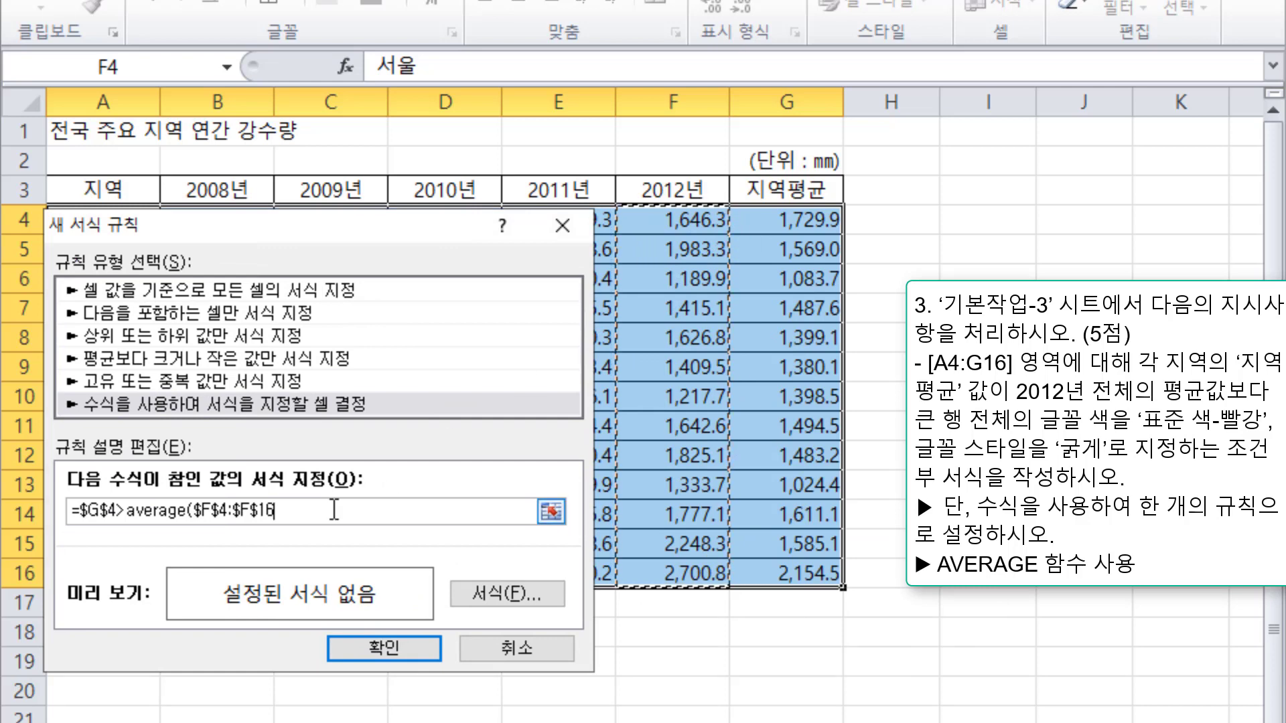
pyautogui.write(')')
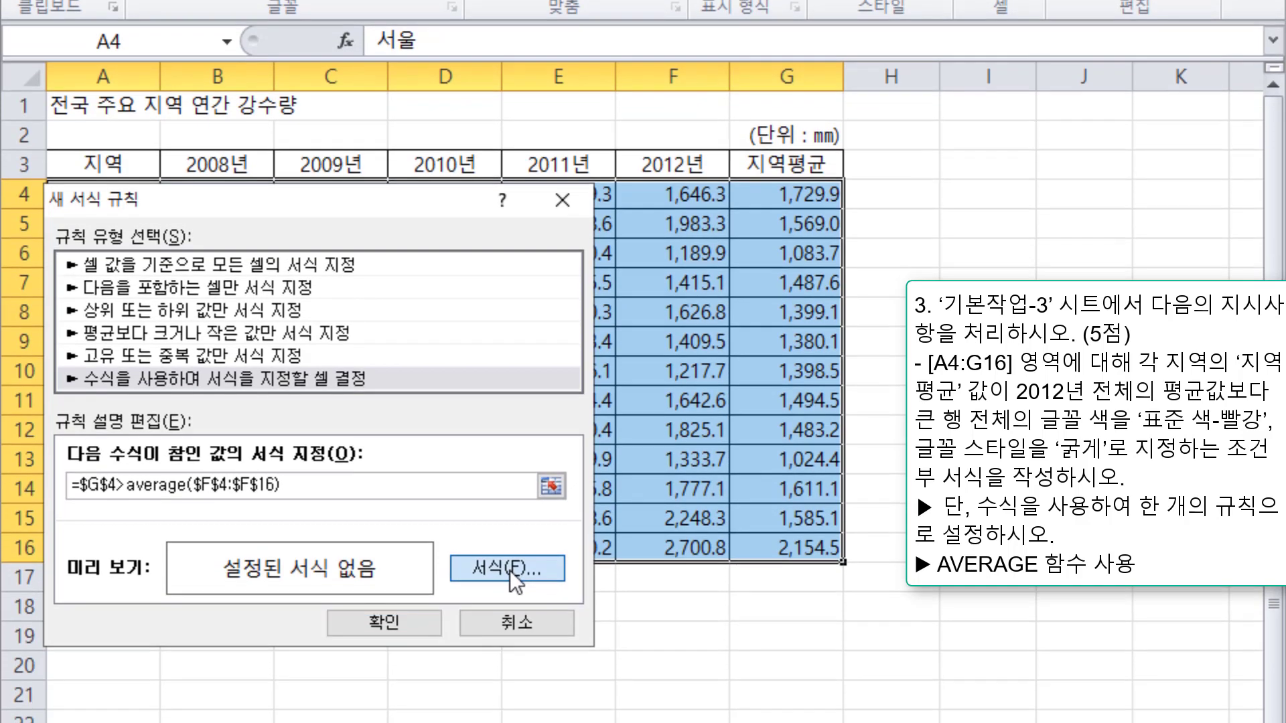
# Set the rule's font style to bold (굵게) and its font color to standard red (표준 색-빨강)
pyautogui.click(509, 595)
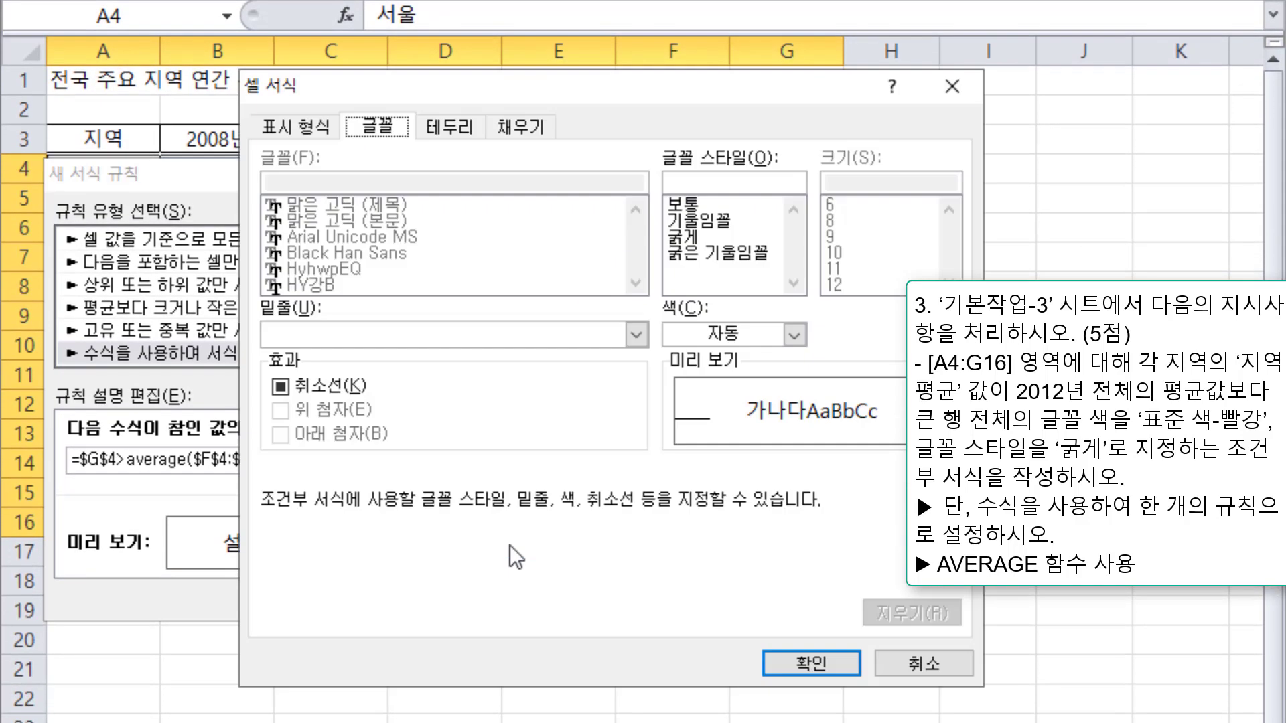
pyautogui.click(694, 241)
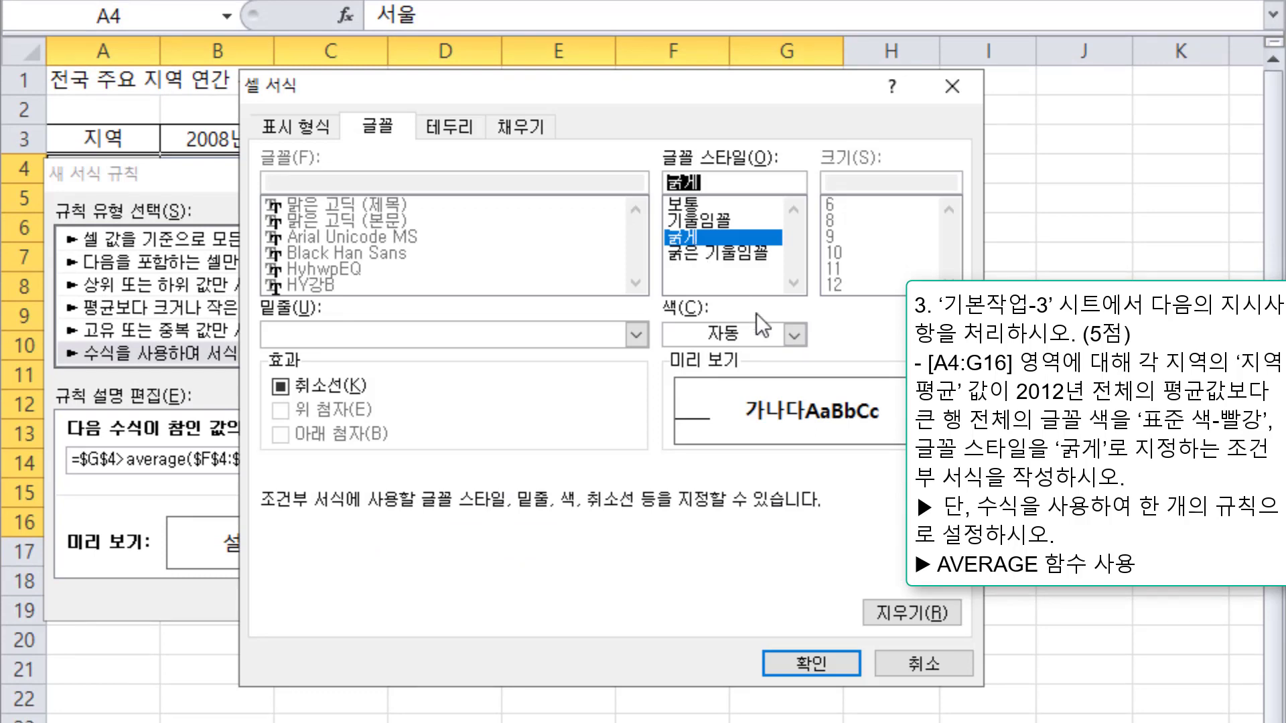
pyautogui.click(797, 334)
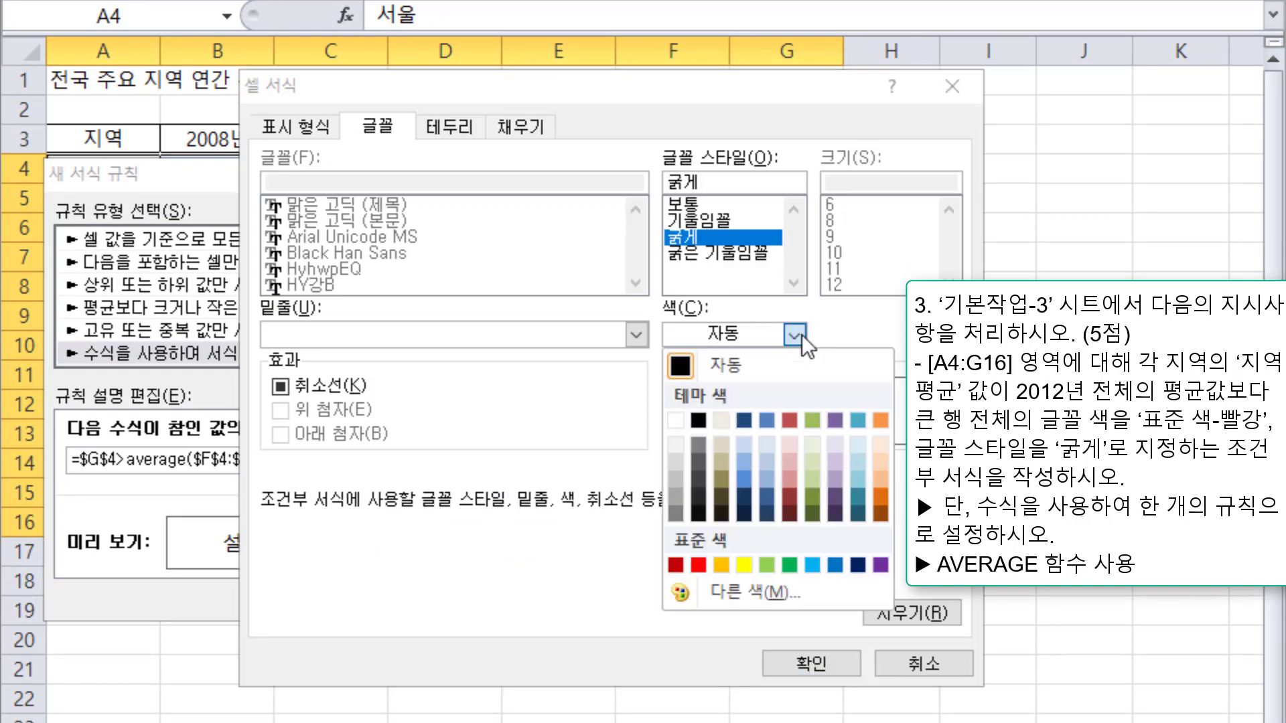
pyautogui.click(697, 567)
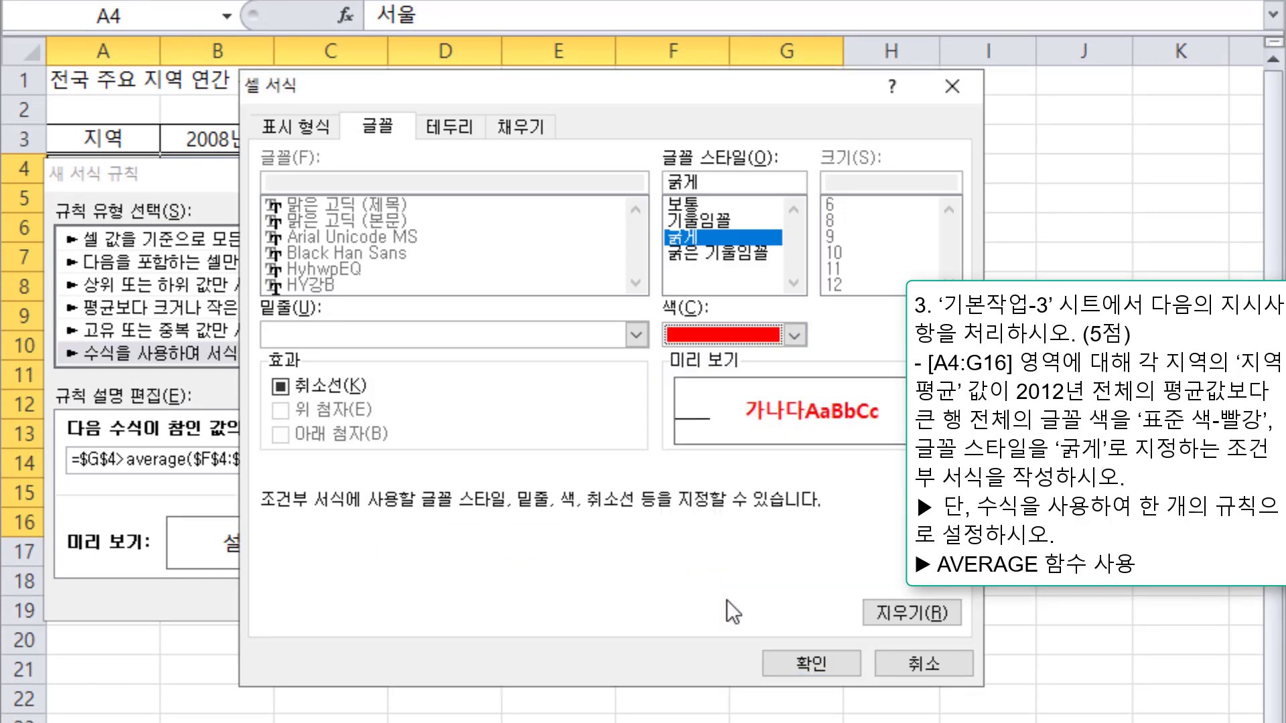
pyautogui.click(829, 663)
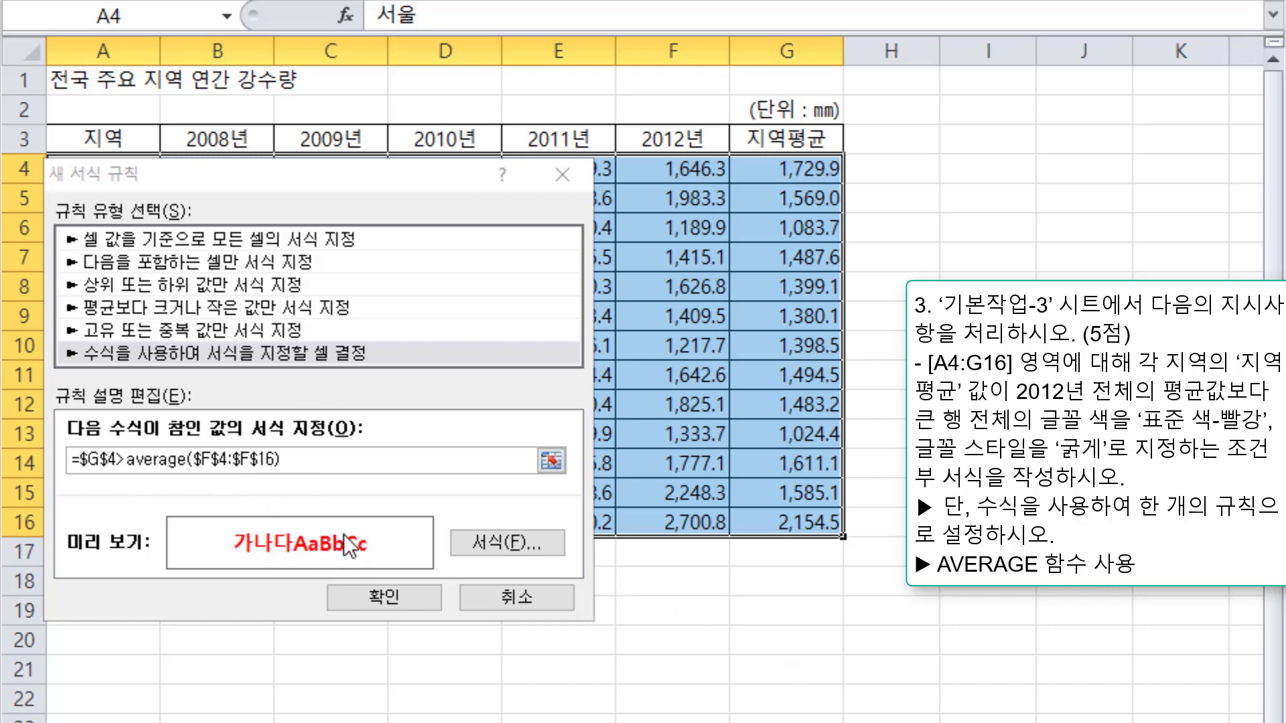
# Change the 지역평균 reference in the rule formula to $G4 and apply the rule to the table
pyautogui.moveTo(337, 171); pyautogui.dragTo(577, 223)
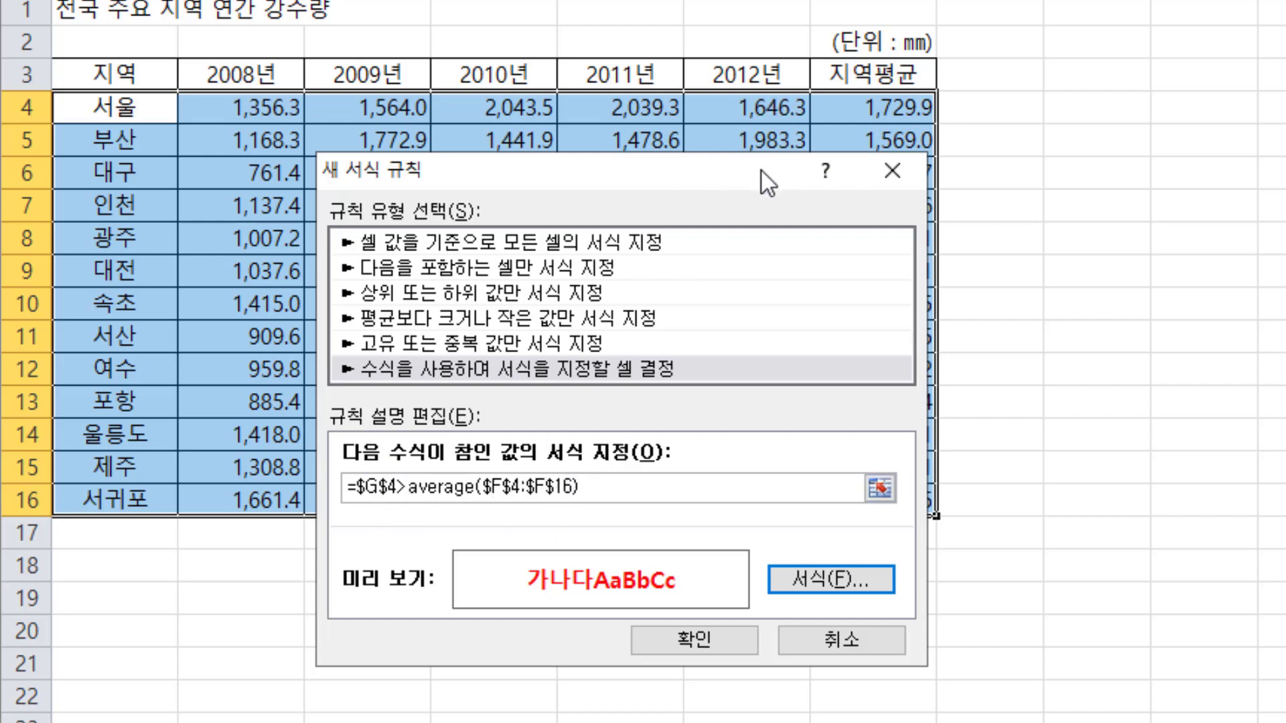
pyautogui.moveTo(756, 175); pyautogui.dragTo(673, 196)
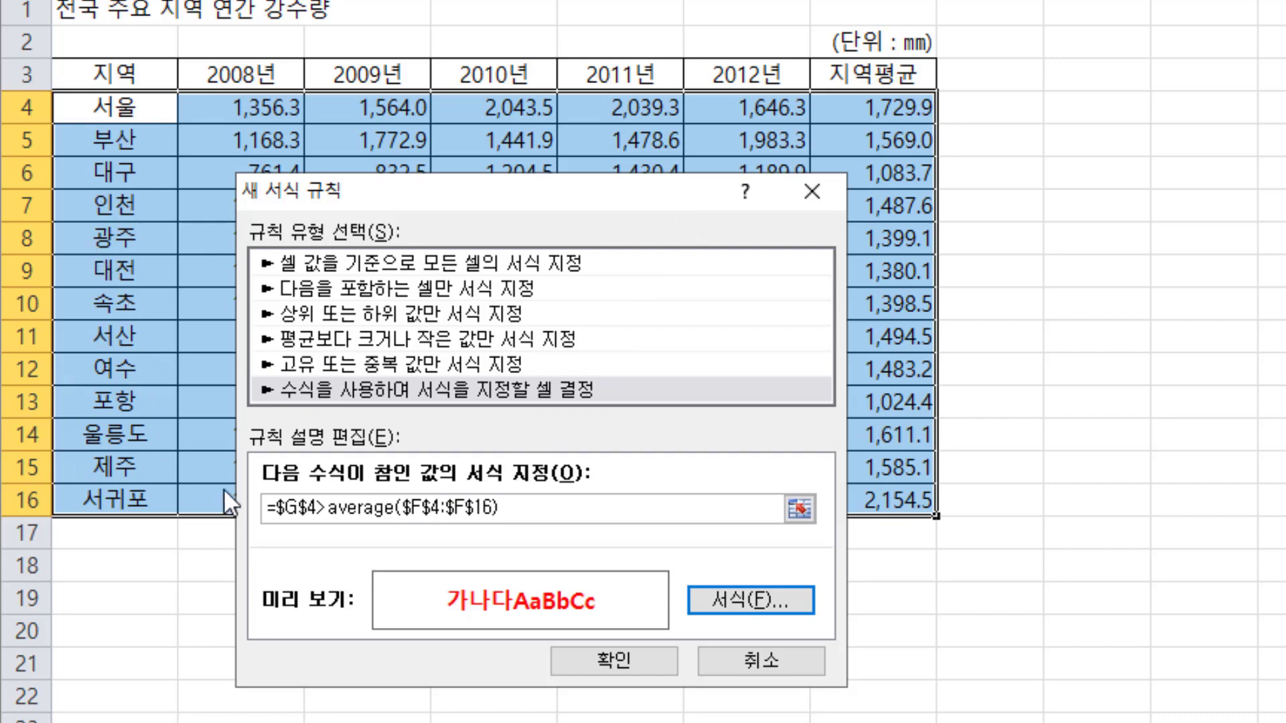
pyautogui.click(301, 507)
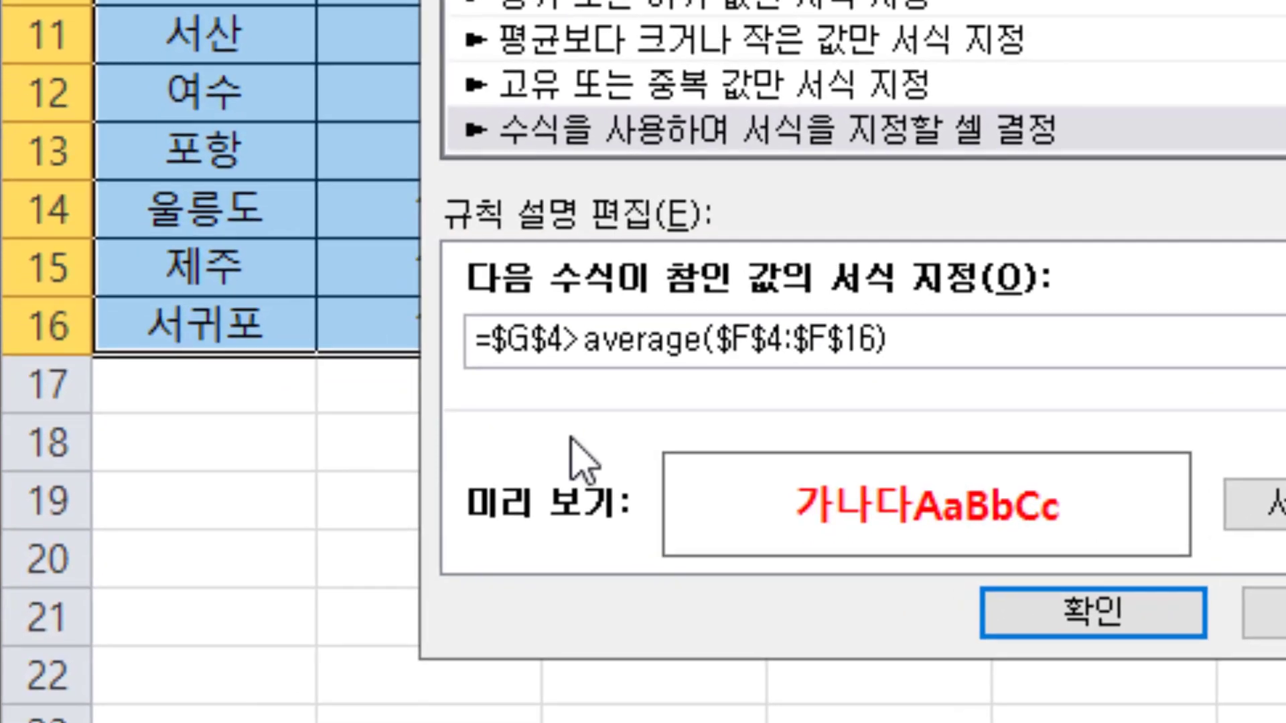
pyautogui.press('BackSpace')
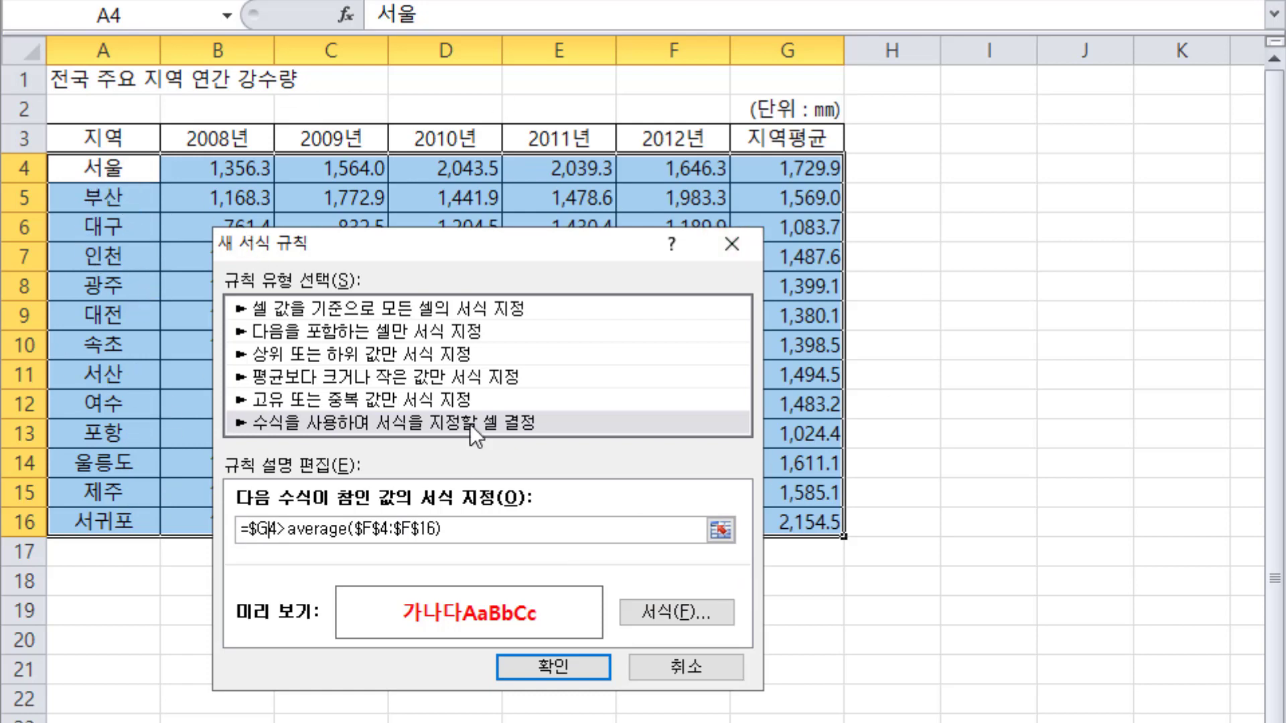
pyautogui.moveTo(651, 239); pyautogui.dragTo(556, 189)
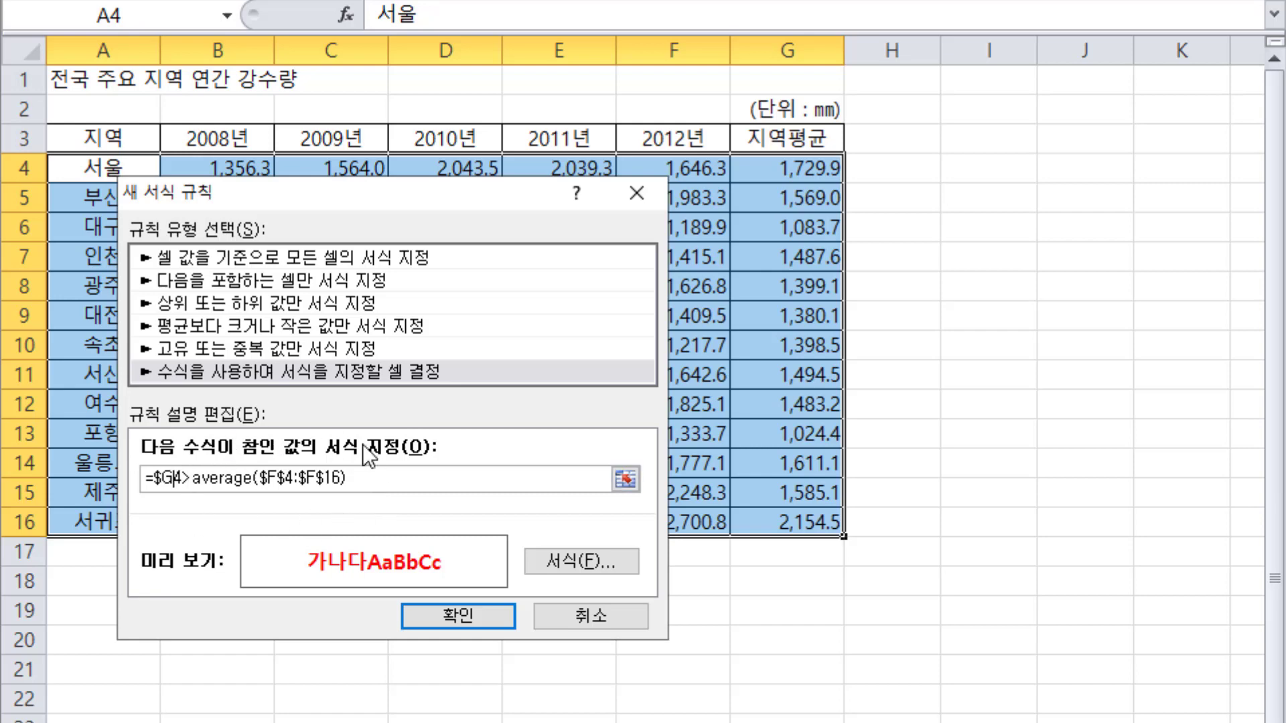
pyautogui.click(483, 617)
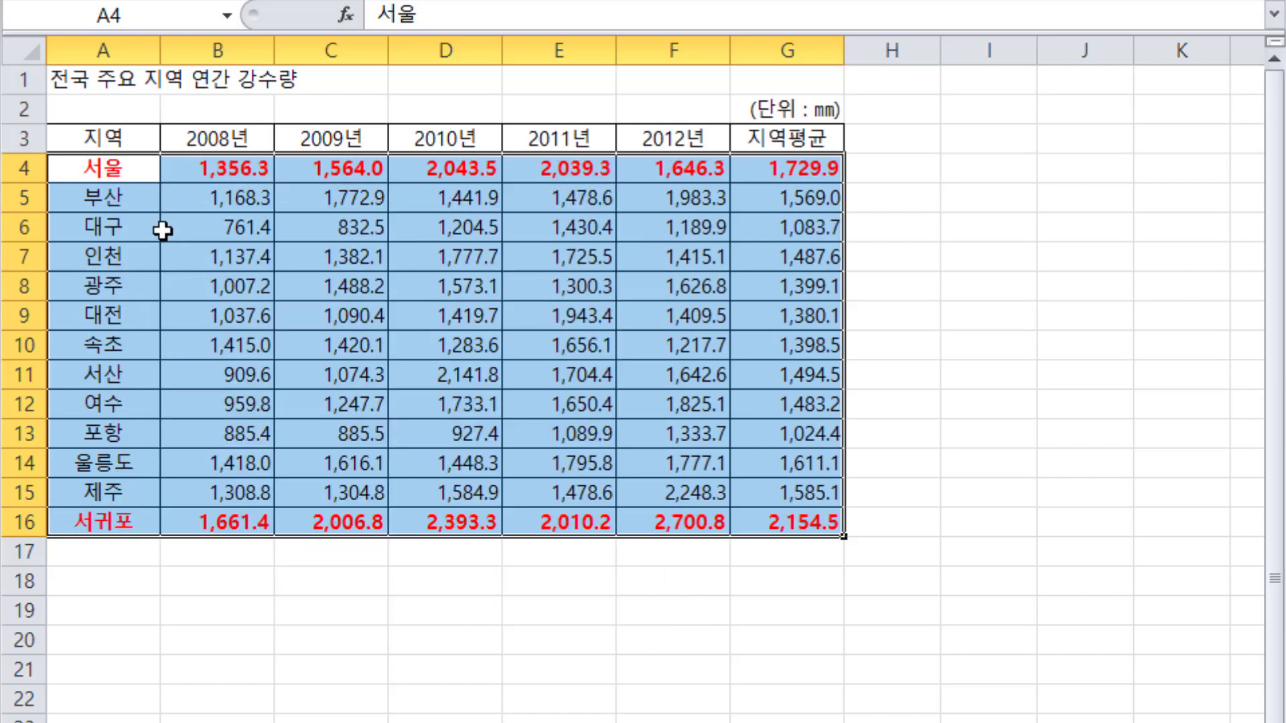
pyautogui.click(113, 231)
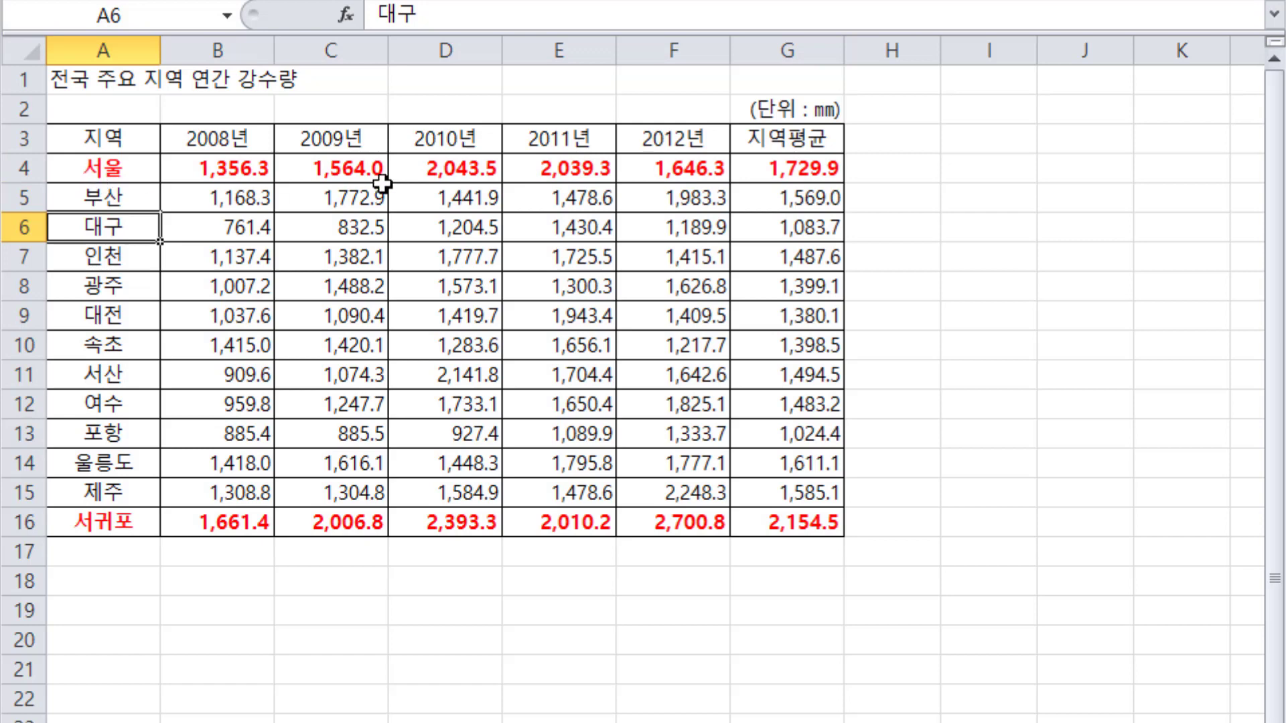